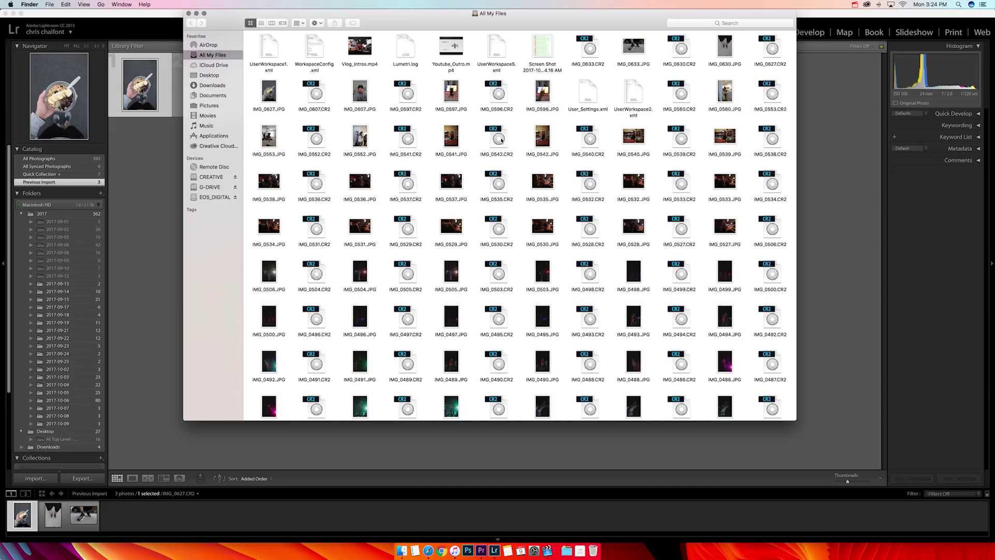
Step: Open the 100CANON folder on the EOS_DIGITAL card and preview IMG_0627.JPG at large size
left_click(214, 197)
double_click(267, 48)
double_click(268, 52)
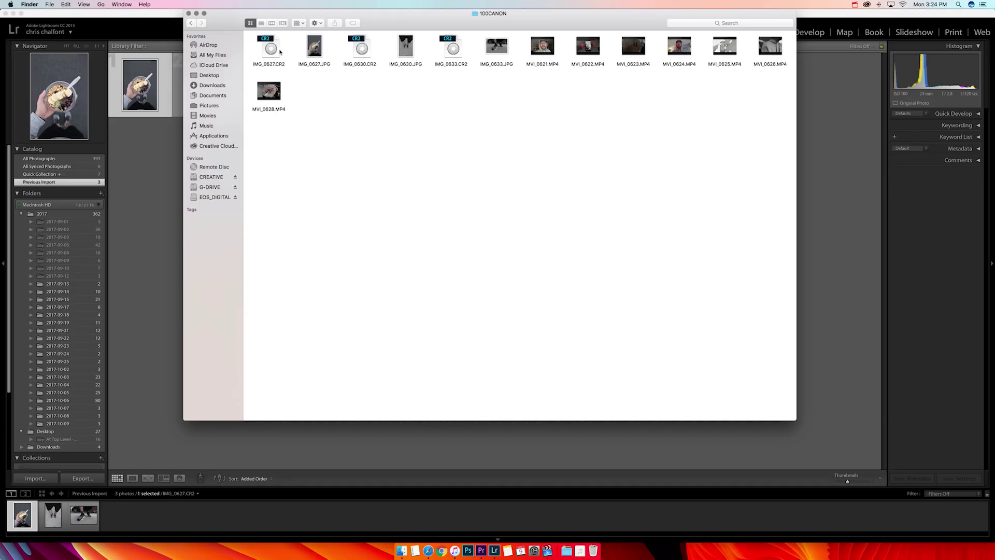
left_click(311, 54)
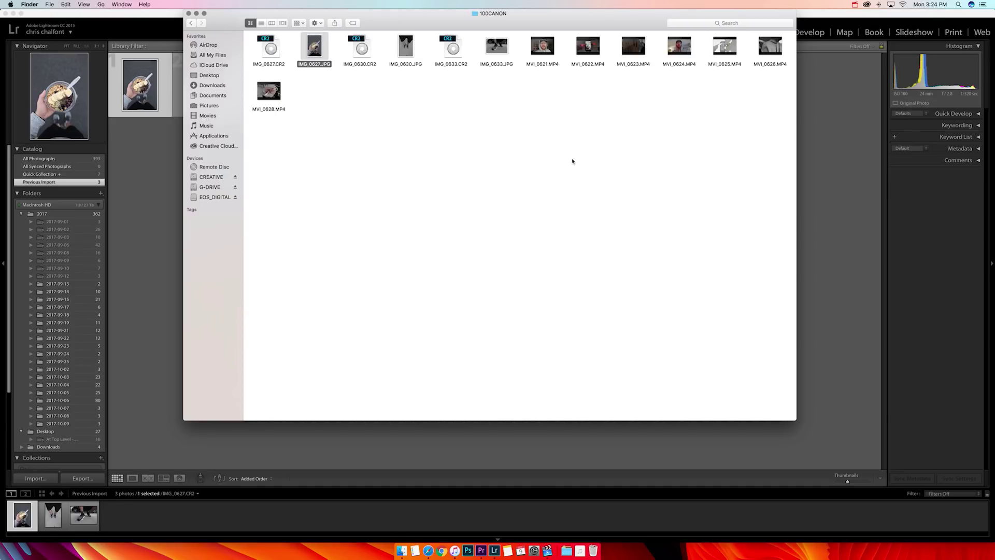
key("space")
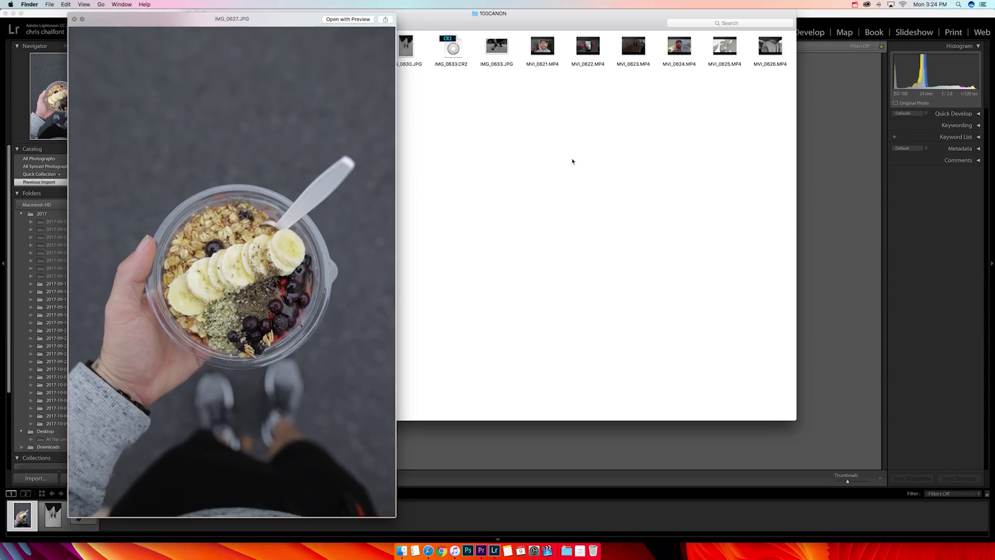
key("space")
Step: Preview the photos IMG_0630.JPG and IMG_0633.JPG at large size, one after the other
key("Right")
key("Right")
key("space")
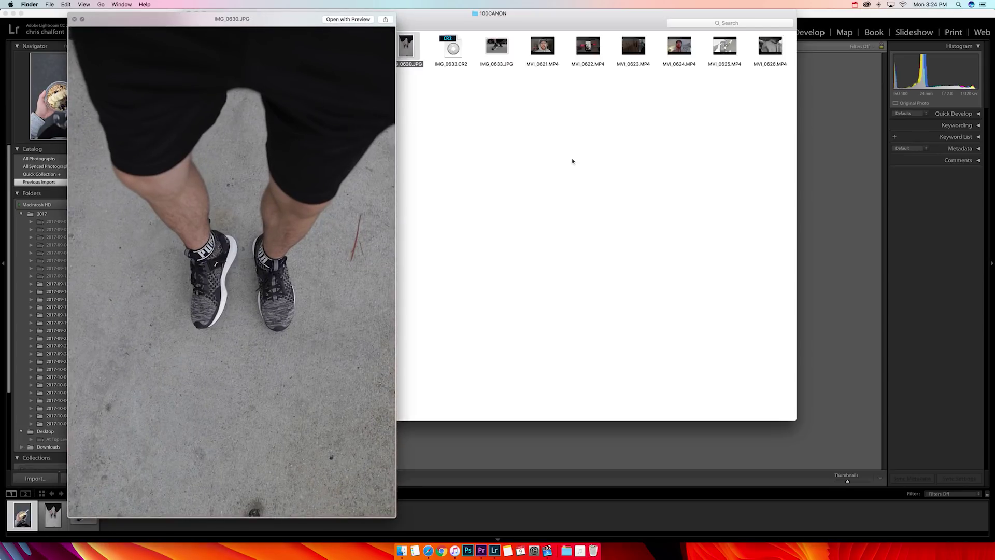
key("space")
key("Right")
key("Right")
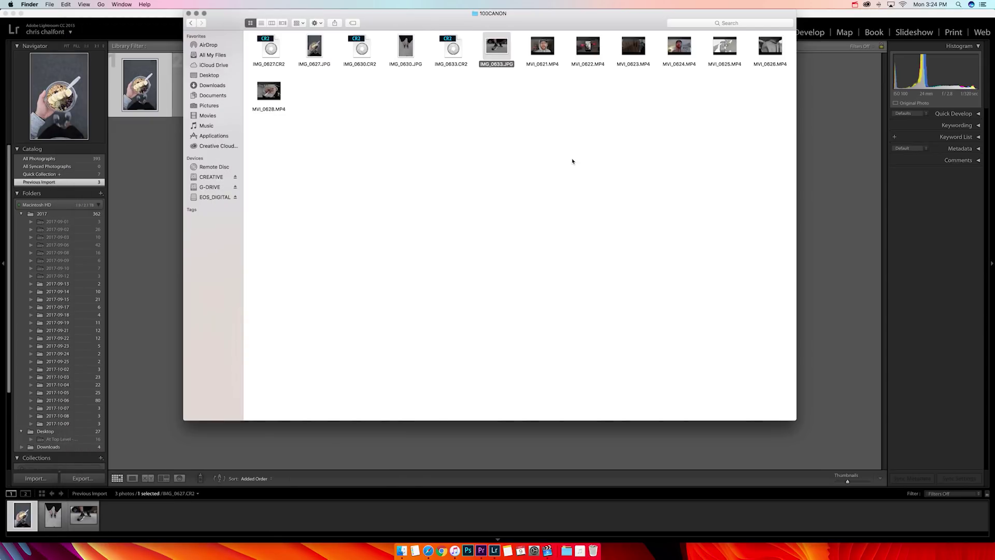
key("space")
key("space")
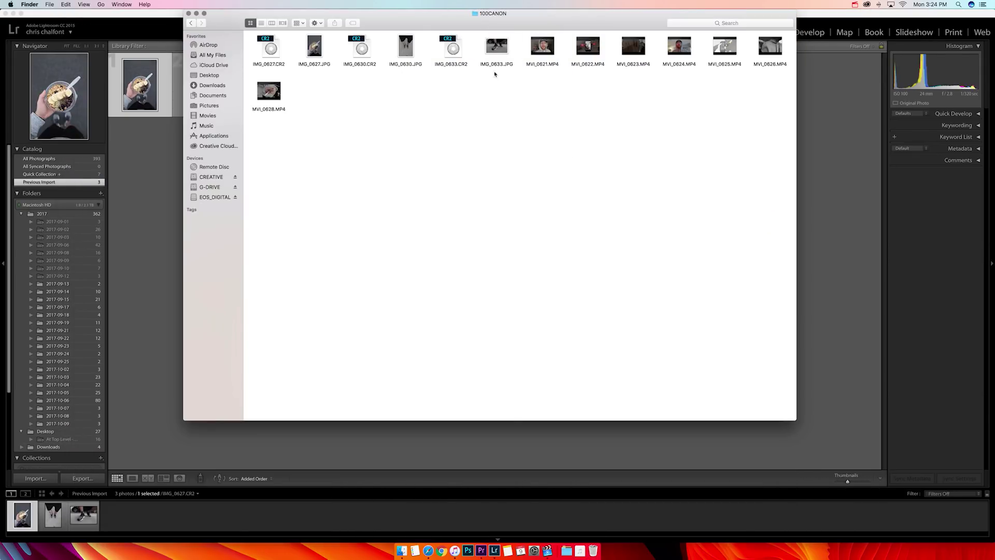
Step: Review the card's photos again in the large preview, going from IMG_0627.JPG through the following files
left_click(409, 52)
left_click(318, 47)
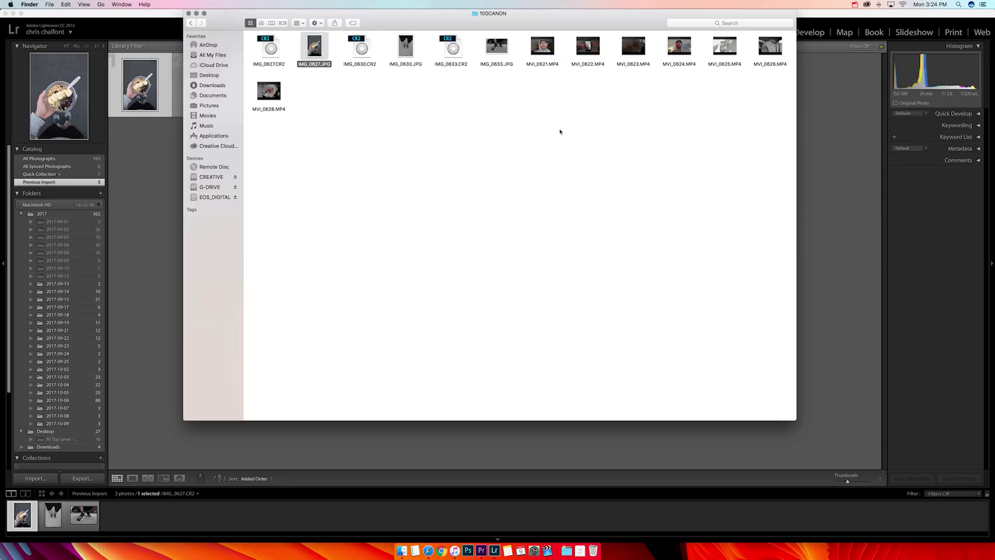
key("space")
key("Right")
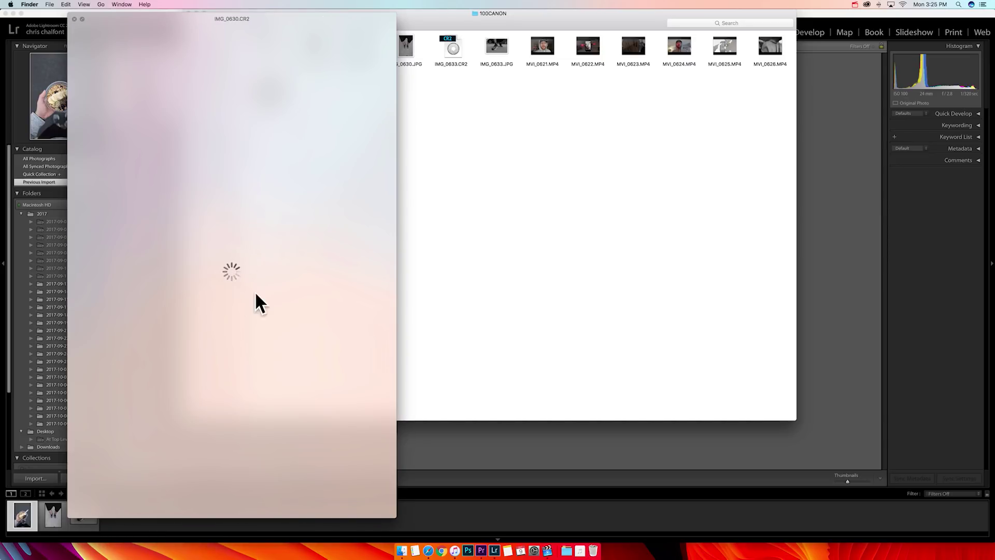
left_click(313, 51)
key("space")
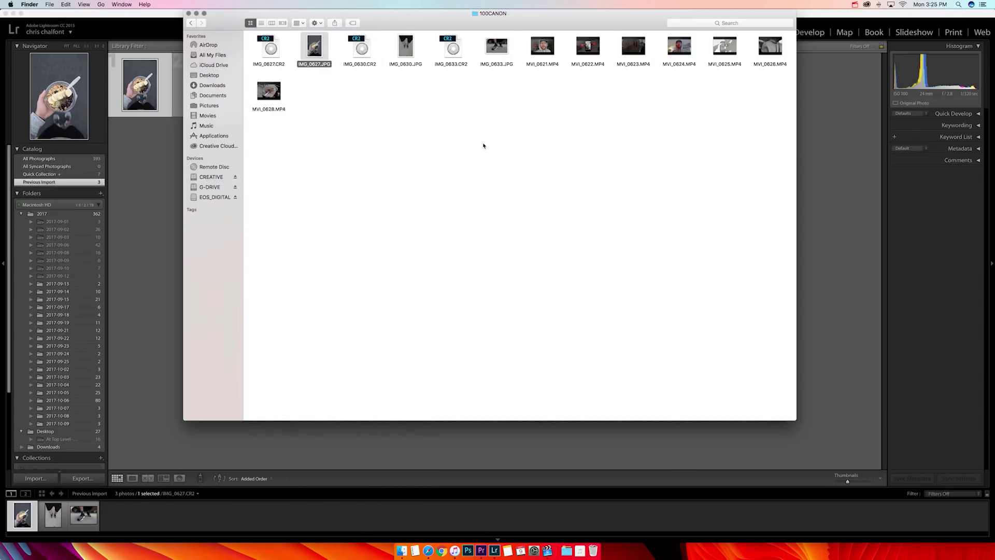
key("space")
key("Right")
key("Right")
key("Right")
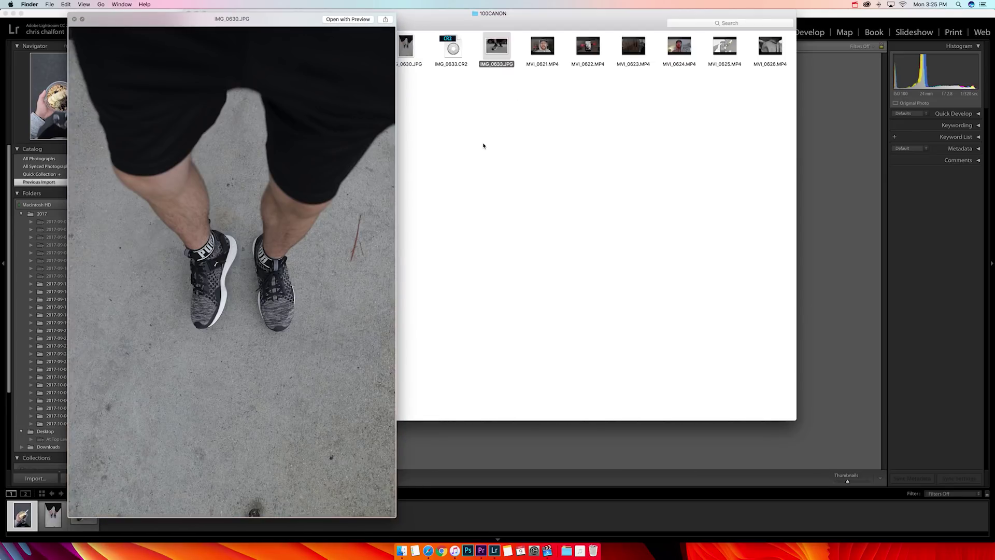
key("Right")
key("Left")
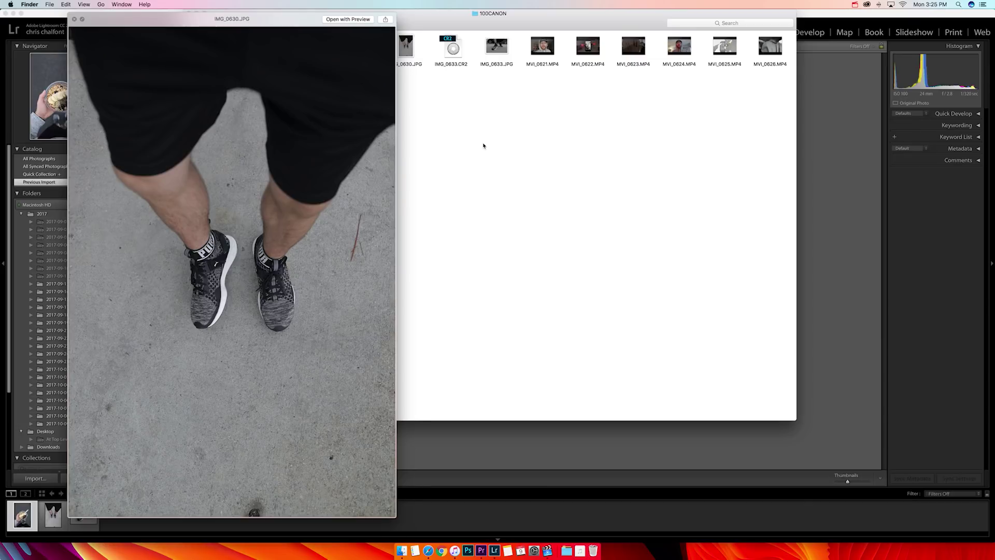
key("space")
left_click(455, 73)
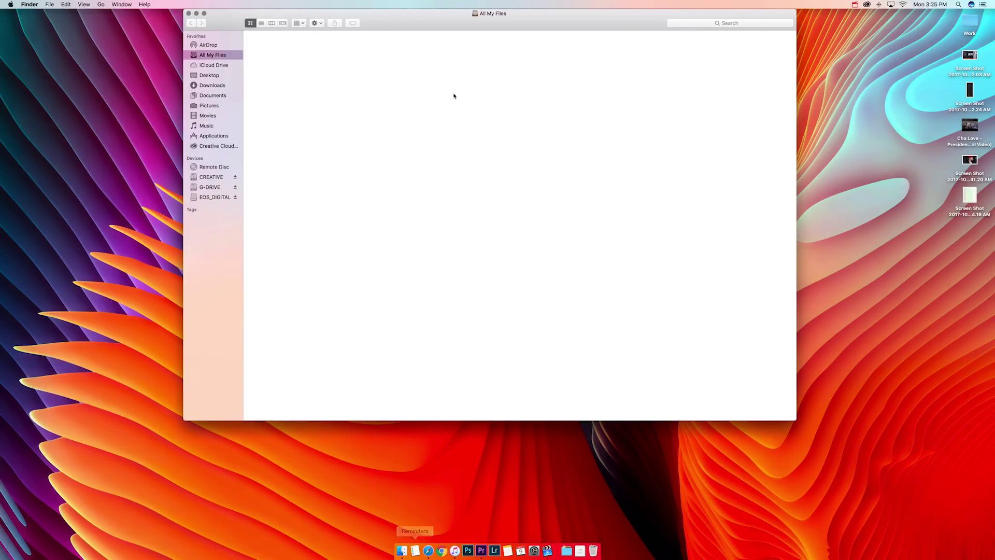
Step: Browse the EOS_DIGITAL card in the new Finder window to its DCIM/100CANON folder
left_click(213, 196)
left_click(267, 48)
double_click(267, 48)
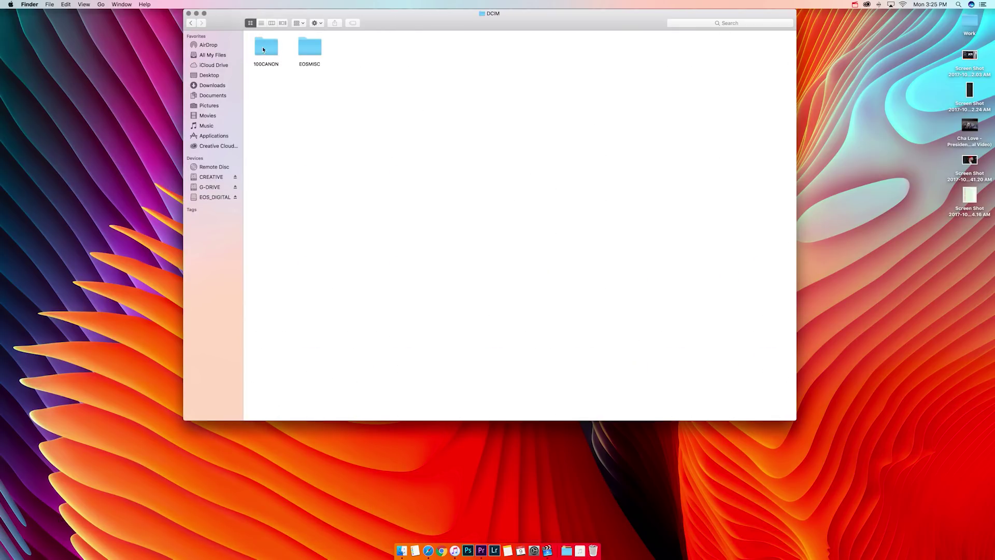
double_click(267, 46)
Step: Send the raw files IMG_0627.CR2, IMG_0630.CR2 and IMG_0633.CR2 to Lightroom and open the bowl photo in the Develop module
left_click(279, 54)
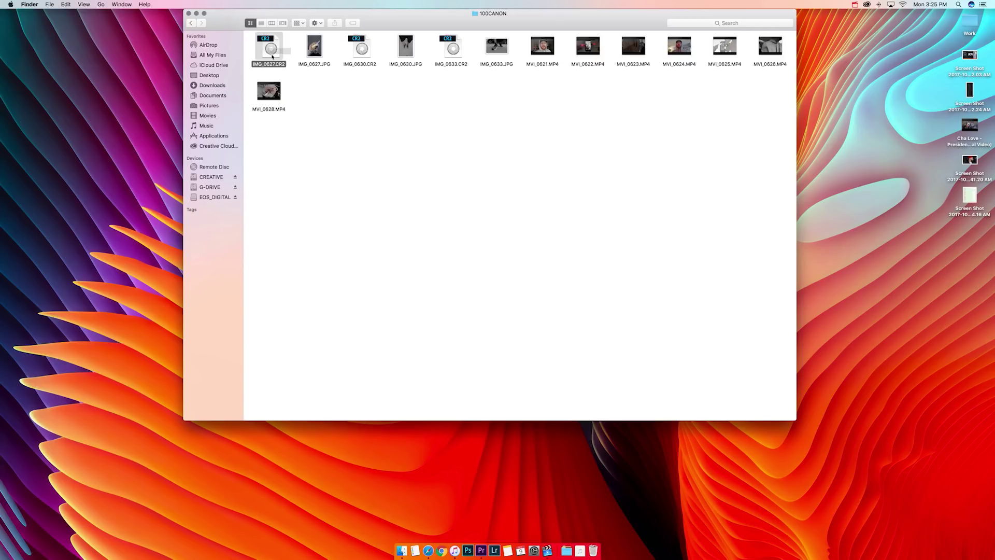
left_click(367, 57, "super")
left_click(451, 58, "super")
left_click_drag(451, 58, 494, 550)
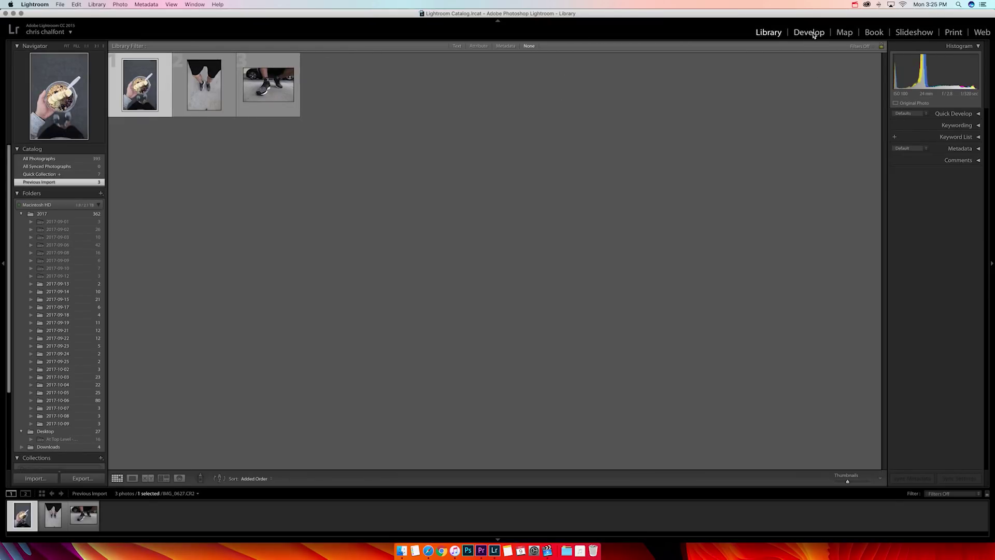
key("d")
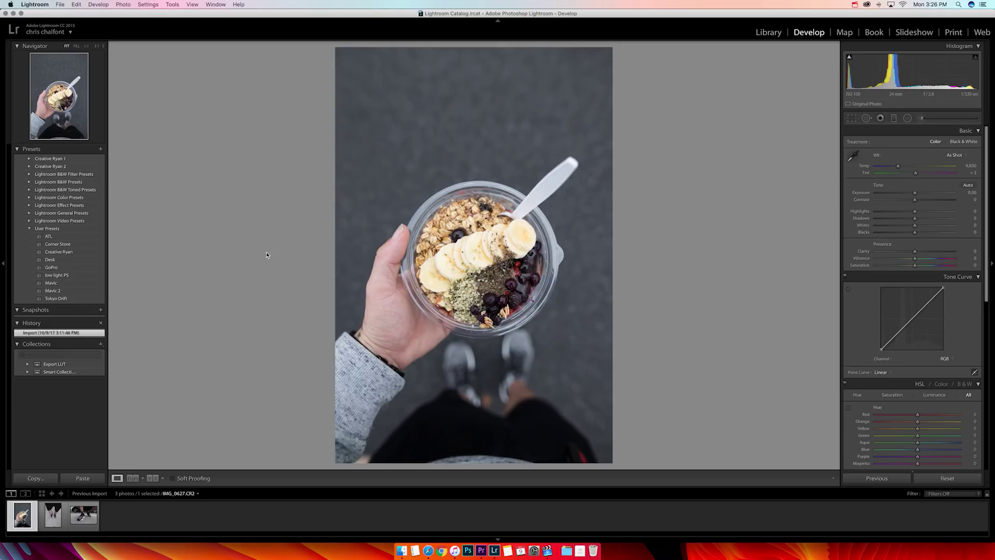
Step: Try the Blue Ridge, Fade to Black and Humpback Rock presets from the Creative Ryan 1 group on the bowl photo
left_click(29, 159)
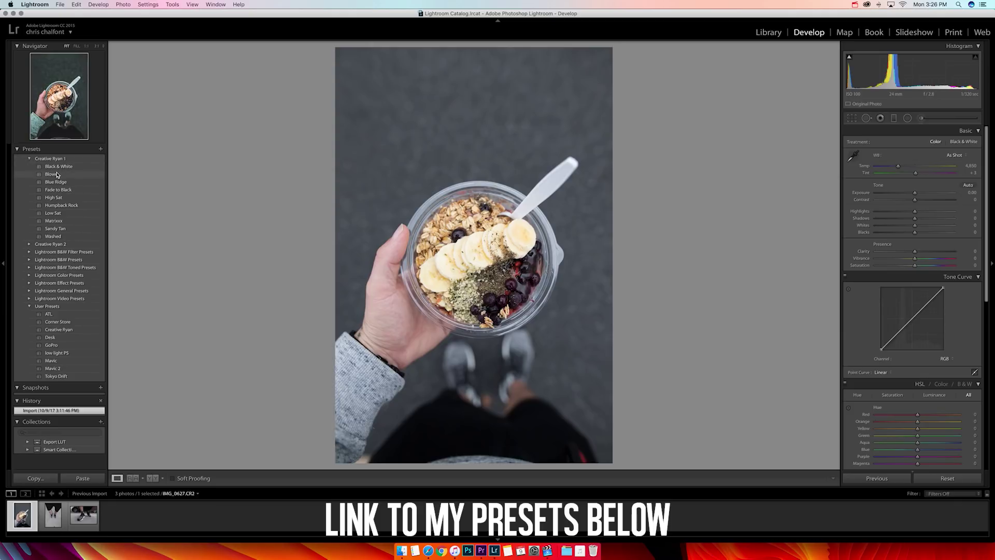
left_click(57, 182)
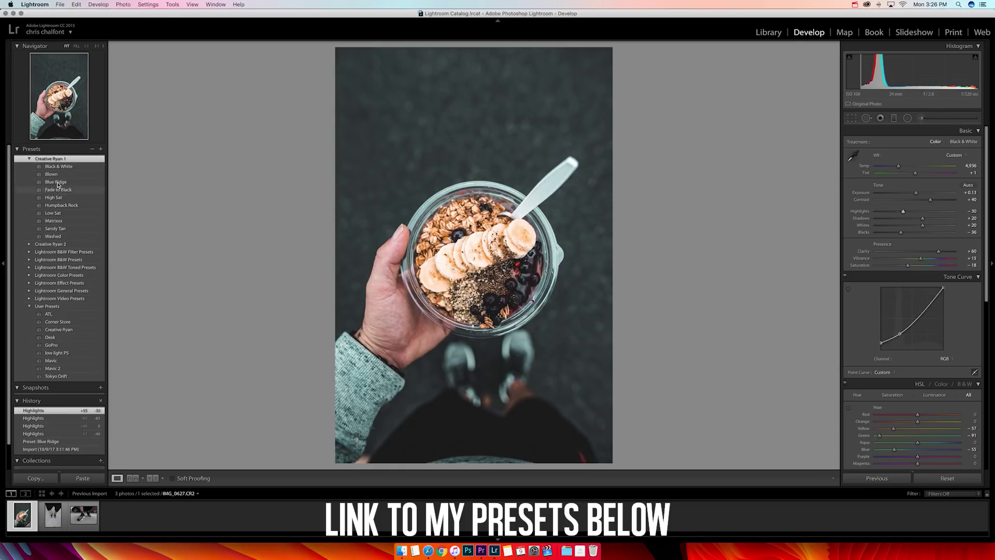
left_click(29, 159)
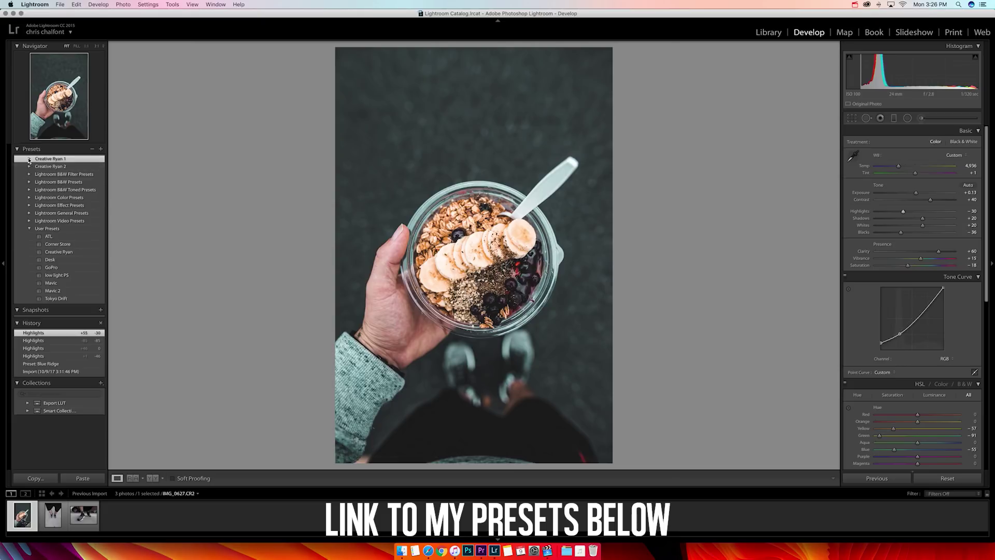
left_click(29, 159)
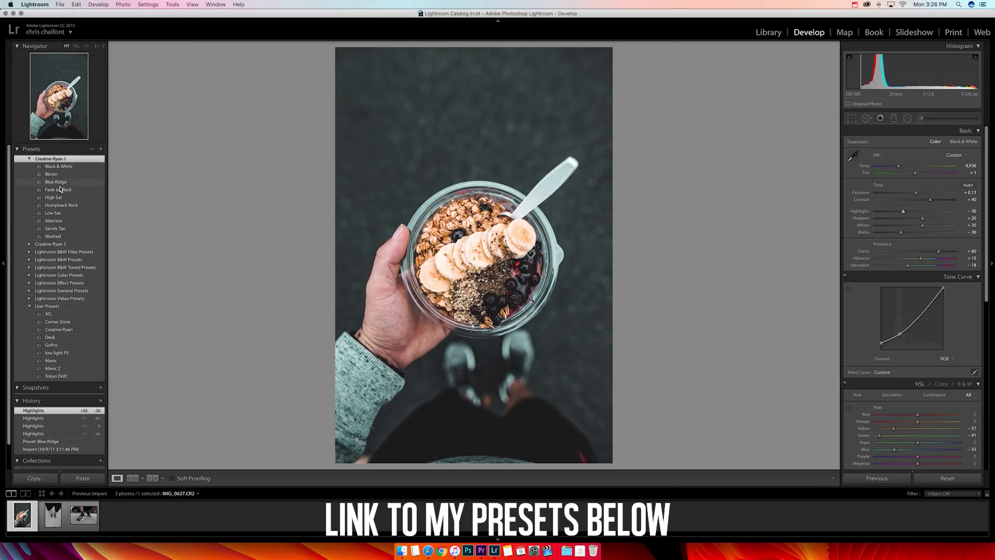
left_click(56, 190)
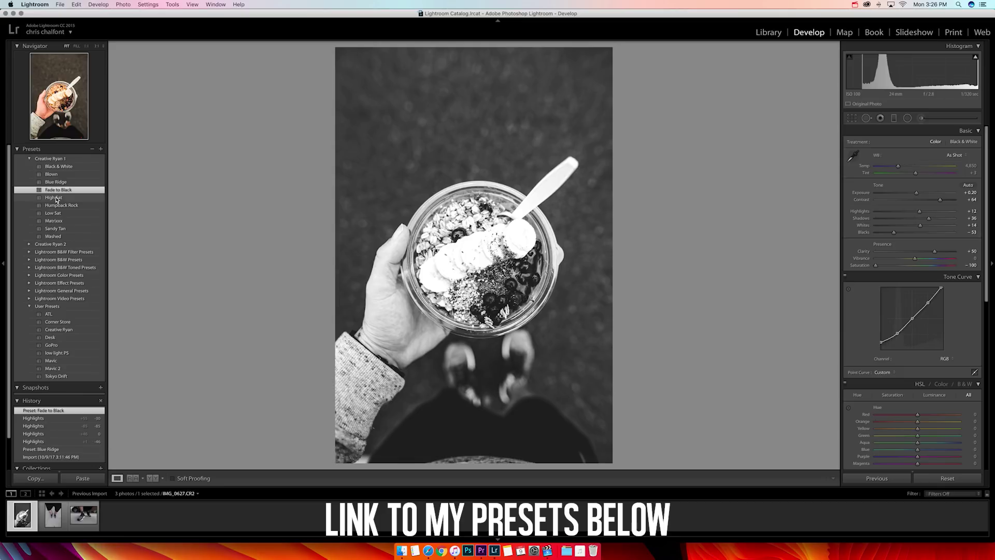
left_click(57, 206)
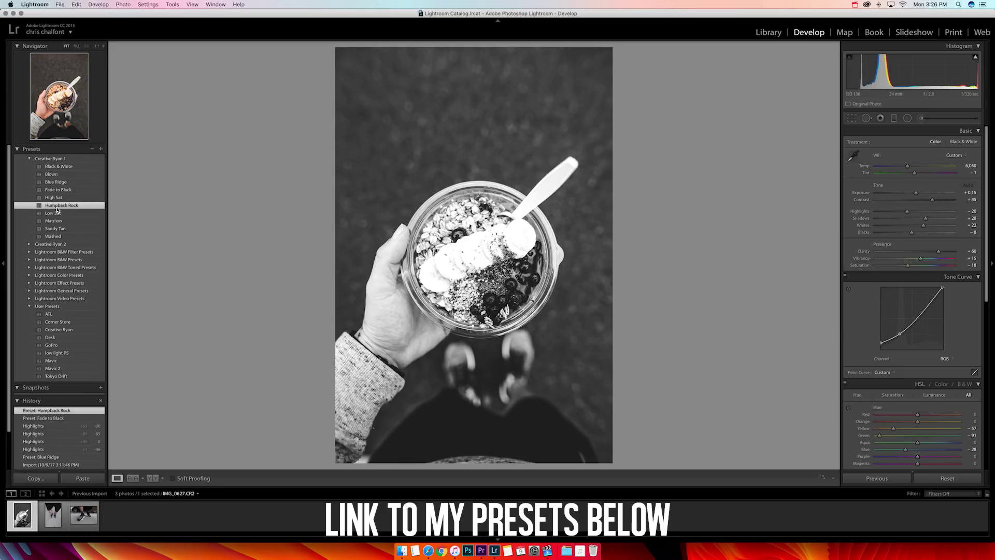
Step: Compare the Humpback Rock look with the original photo several times and collapse the Creative Ryan 1 preset group
key("backslash")
key("backslash")
key("backslash")
key("backslash")
key("backslash")
key("backslash")
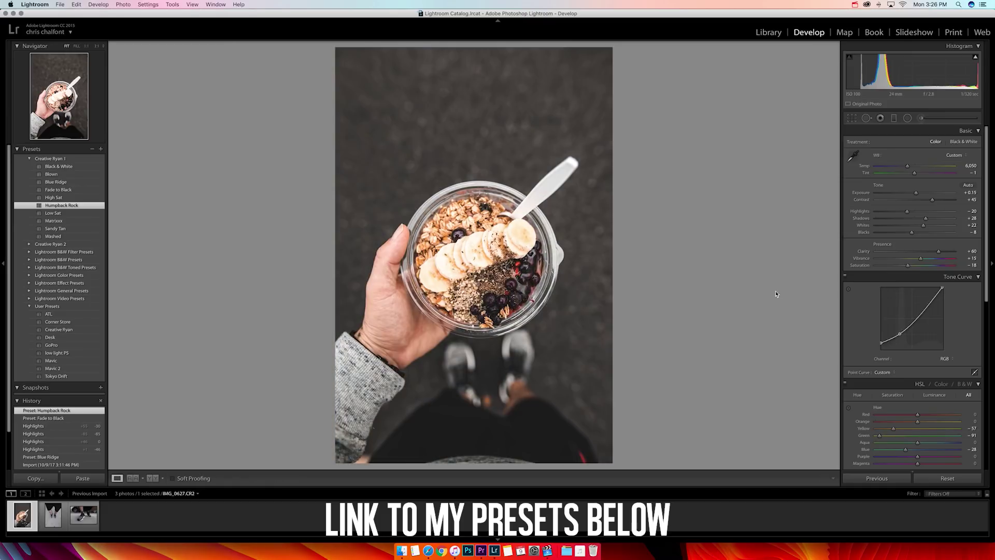
left_click(46, 159)
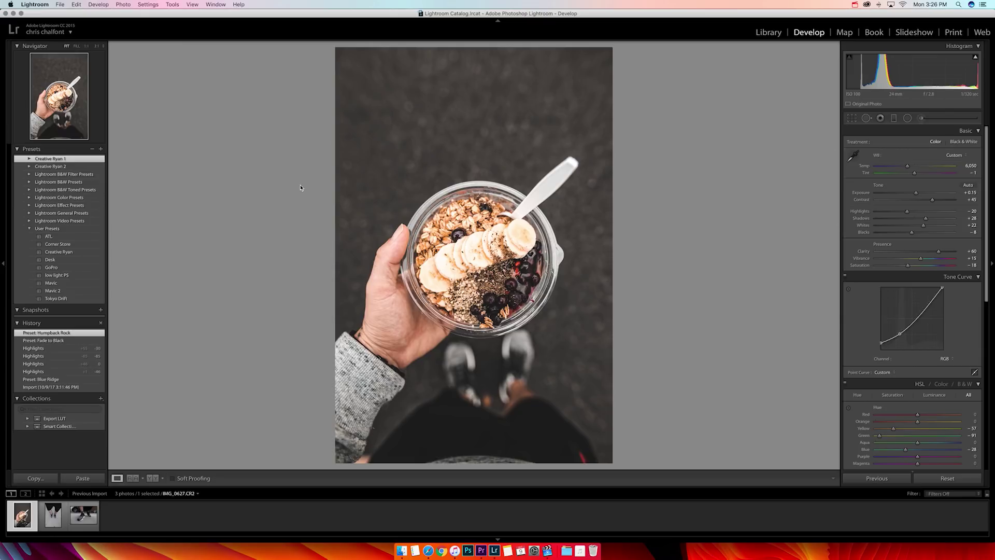
Step: Undo all the preset and Highlights changes, back to the photo's imported state
key("super+z")
key("super+z")
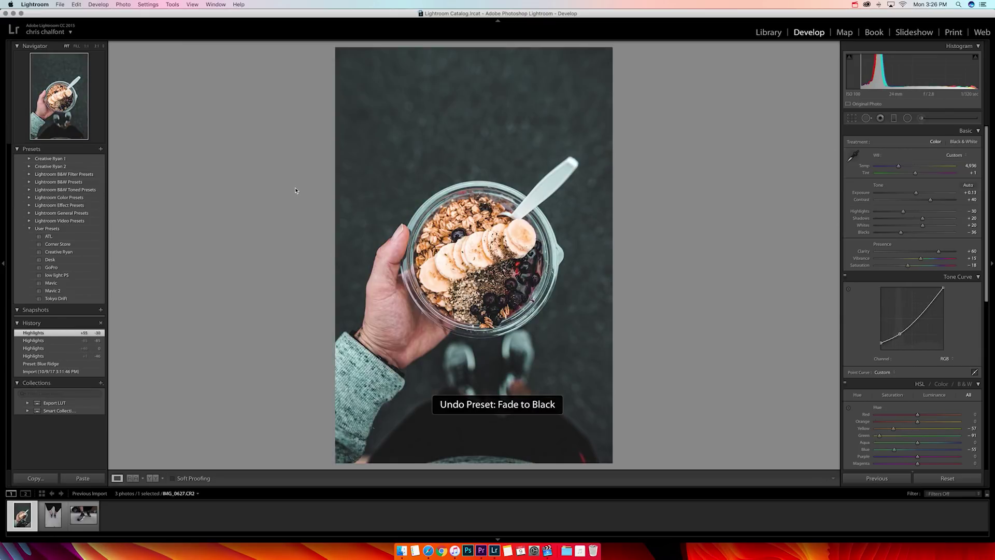
key("super+z")
key("super+z")
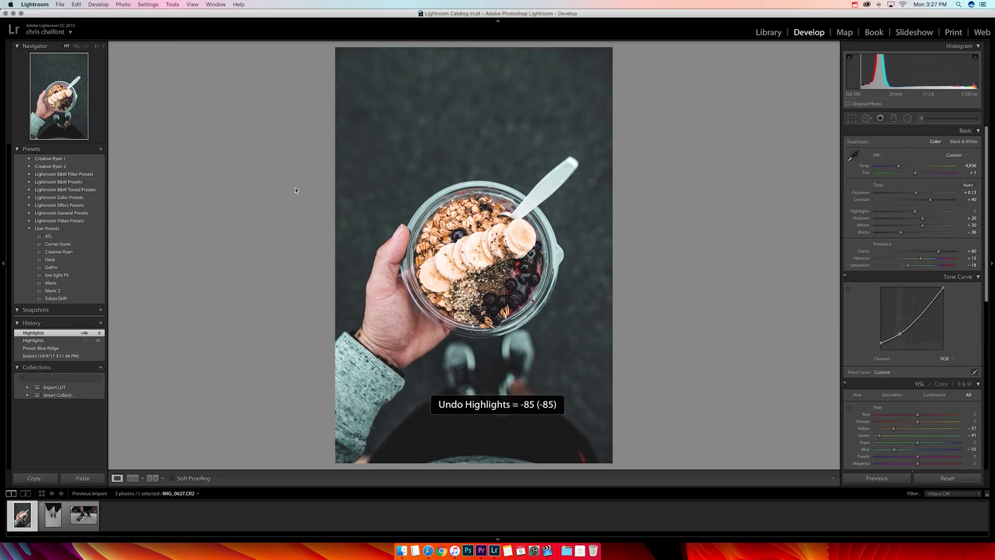
key("super+z")
key("super+z")
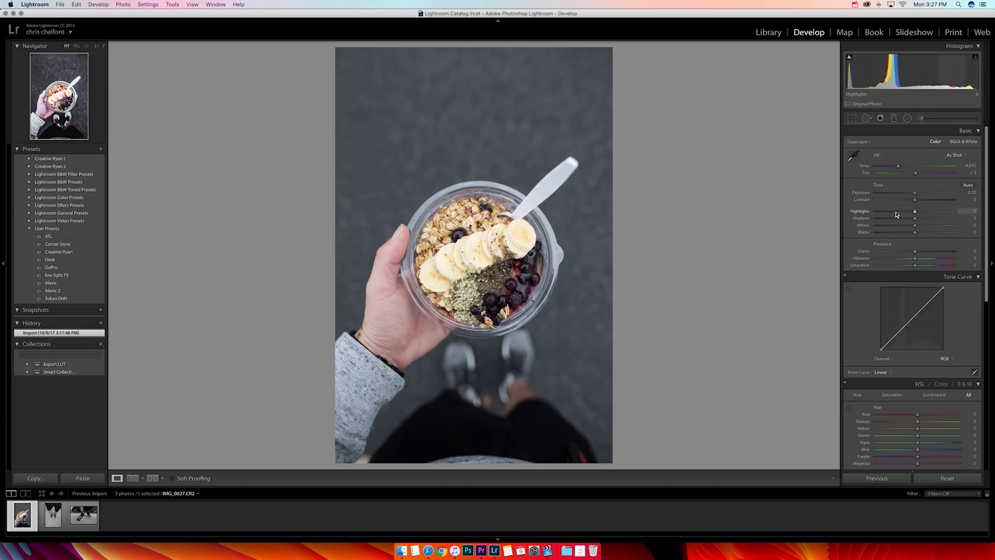
Step: Lower the bowl photo's Highlights to -53, raise Clarity to +42, and compare the edit with the original
left_click_drag(897, 214, 893, 214)
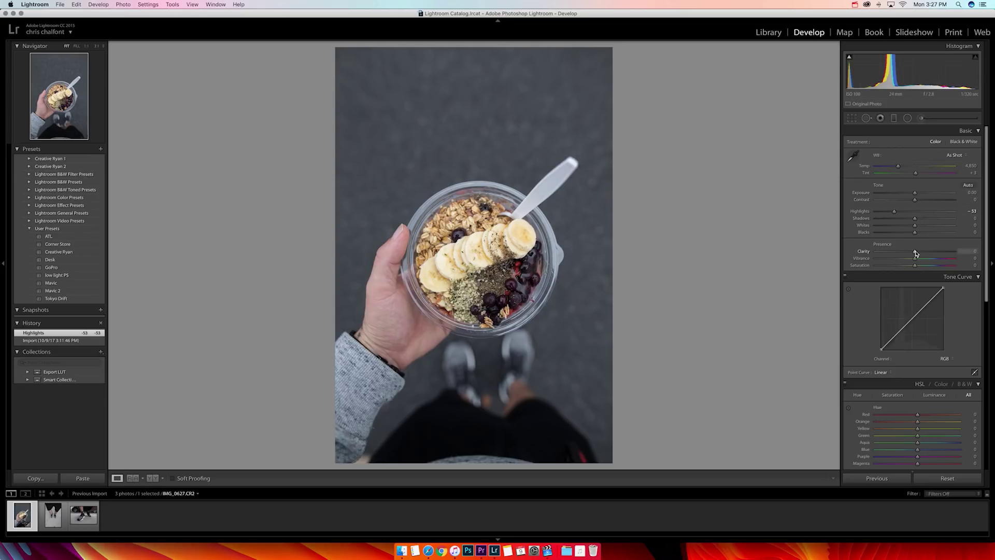
left_click_drag(914, 253, 973, 256)
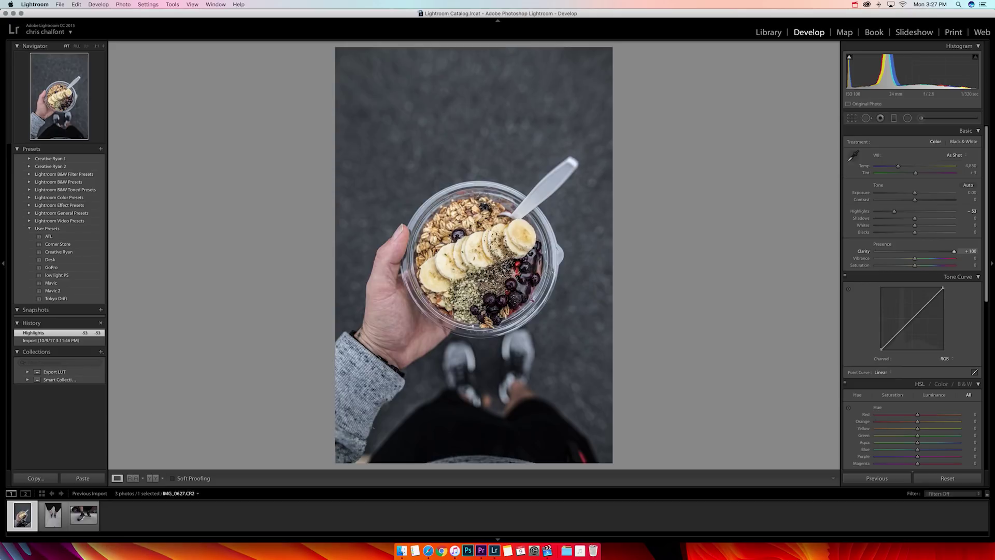
left_click_drag(954, 251, 931, 254)
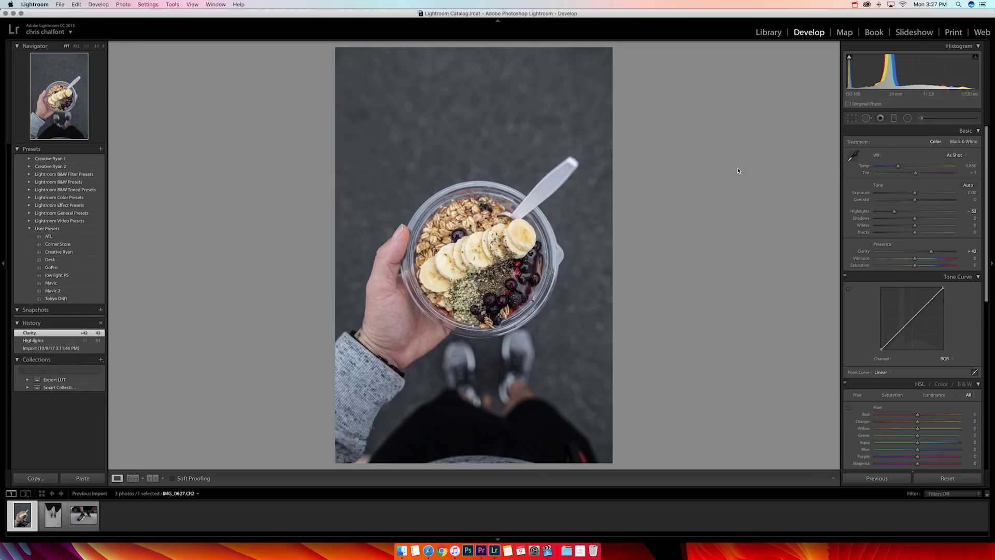
key("backslash")
key("backslash")
key("backslash")
key("backslash")
Step: Set Highlights to -56 and Contrast to +42, checking the result against the original photo
left_click_drag(901, 212, 895, 211)
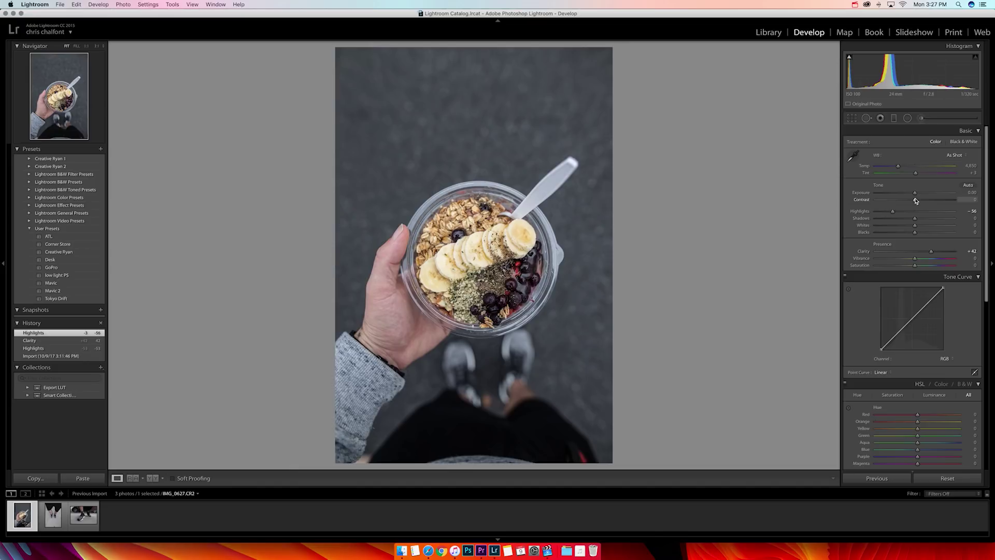
left_click_drag(914, 199, 931, 201)
key("backslash")
key("backslash")
Step: Set Blacks to -21 and Shadows to +12, and compare the before and after versions repeatedly
mouse_move(916, 234)
left_mouse_down()
mouse_move(905, 234)
mouse_move(919, 220)
left_mouse_up()
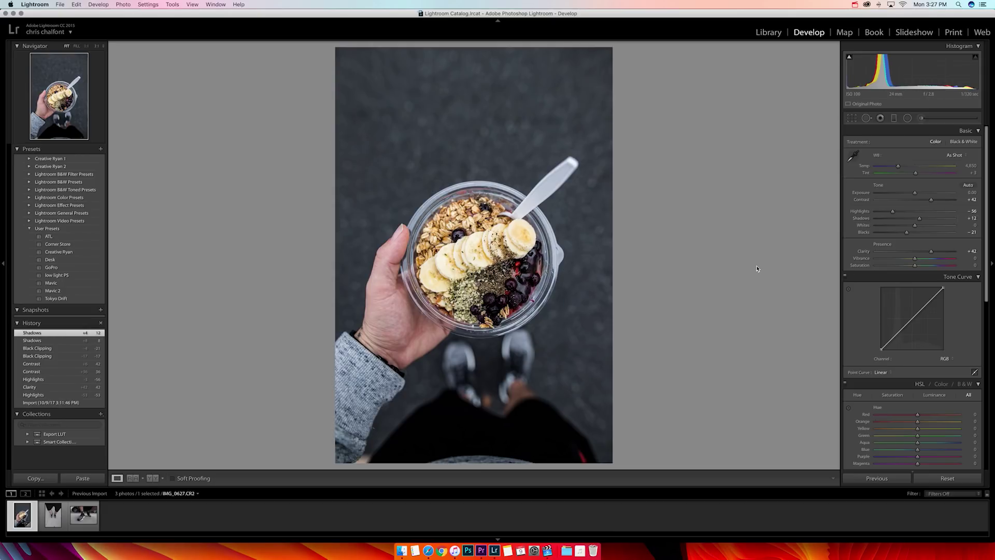
key("backslash")
key("backslash")
key("backslash")
key("backslash")
key("backslash")
key("backslash")
key("backslash")
key("backslash")
Step: Adjust the bowl photo's basic settings to Whites +29, Vibrance +37 and Saturation -20
scroll(903, 228, "down", 2)
left_click_drag(913, 228, 925, 228)
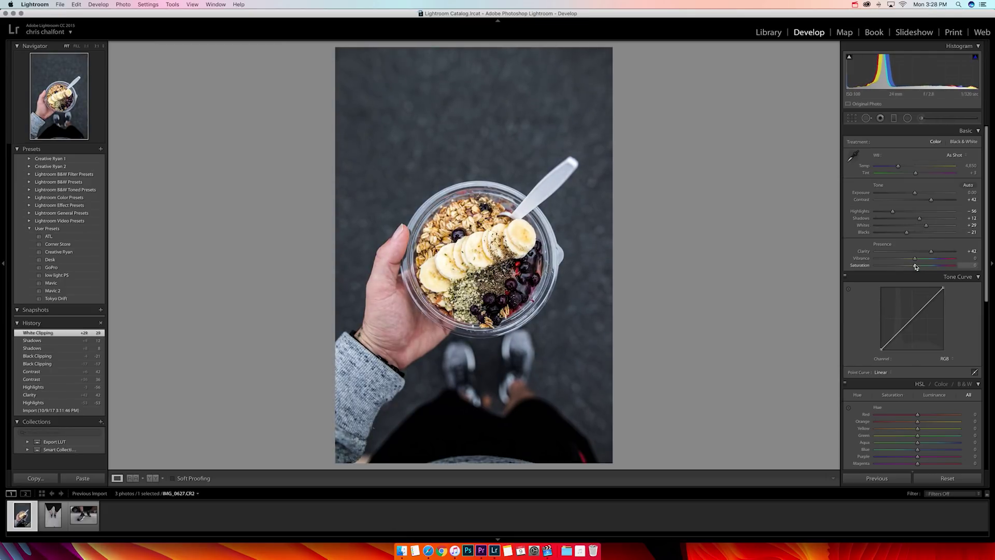
left_click_drag(916, 267, 907, 267)
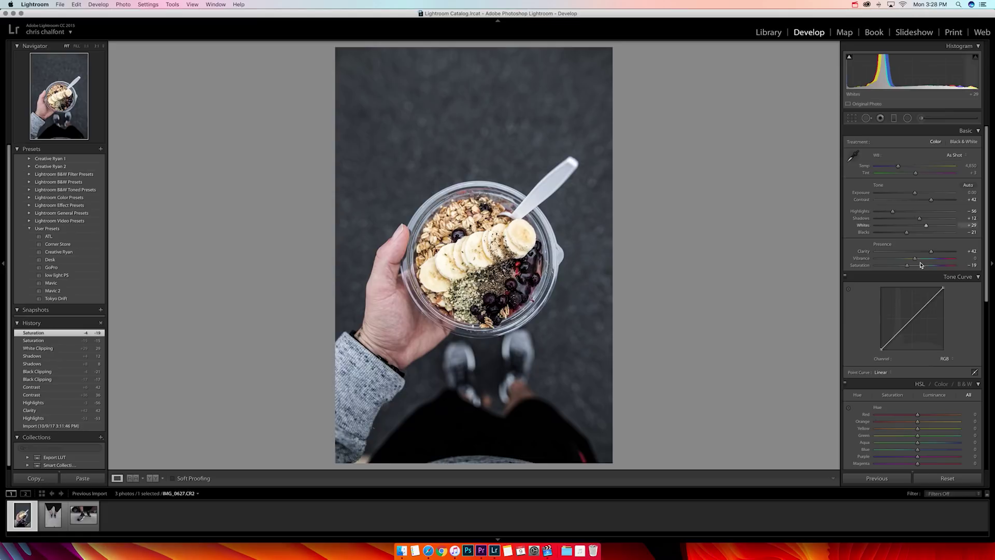
mouse_move(915, 260)
left_mouse_down()
mouse_move(930, 260)
mouse_move(908, 267)
left_mouse_up()
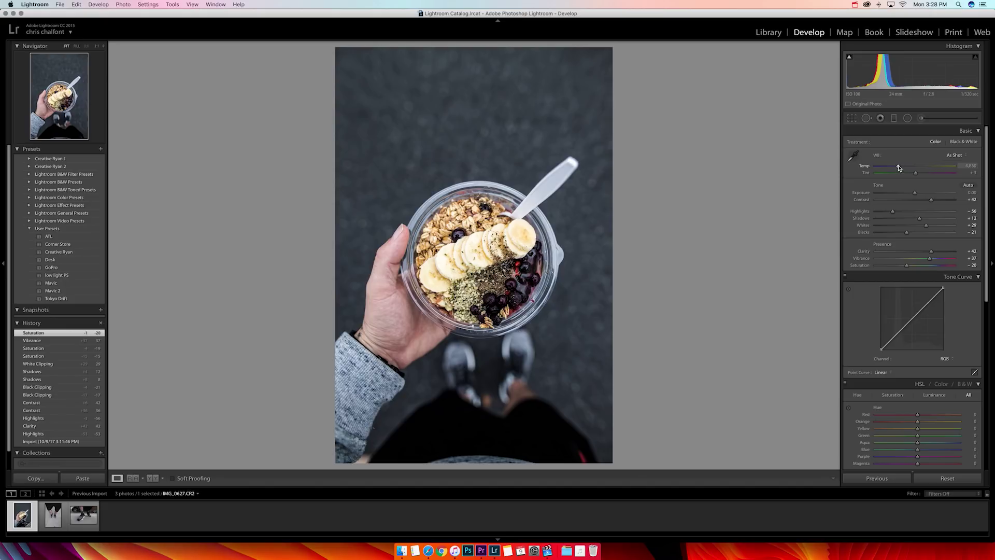
Step: Set the bowl photo's white balance Temp to 4,738 and compare the edit with the original
left_click_drag(898, 167, 897, 168)
left_click_drag(898, 167, 898, 167)
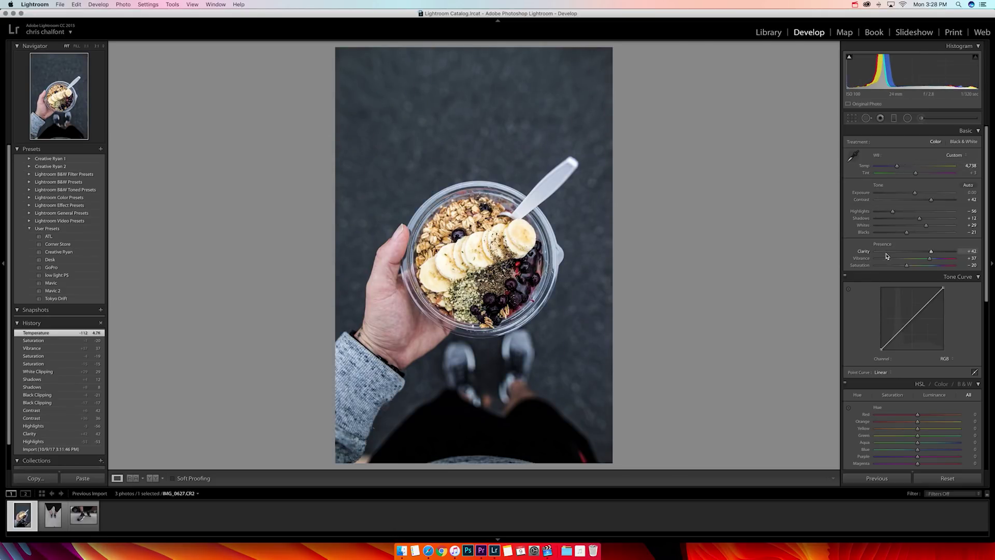
scroll(858, 209, "down", 1)
scroll(859, 210, "down", 1)
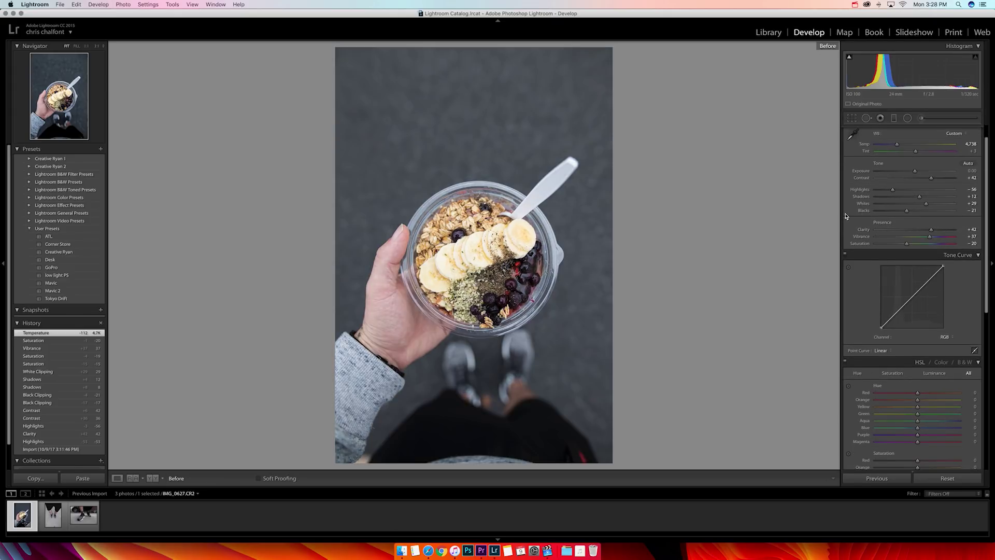
Step: Look through the HSL and Color adjustment views and show only the HSL Saturation sliders
scroll(849, 235, "down", 5)
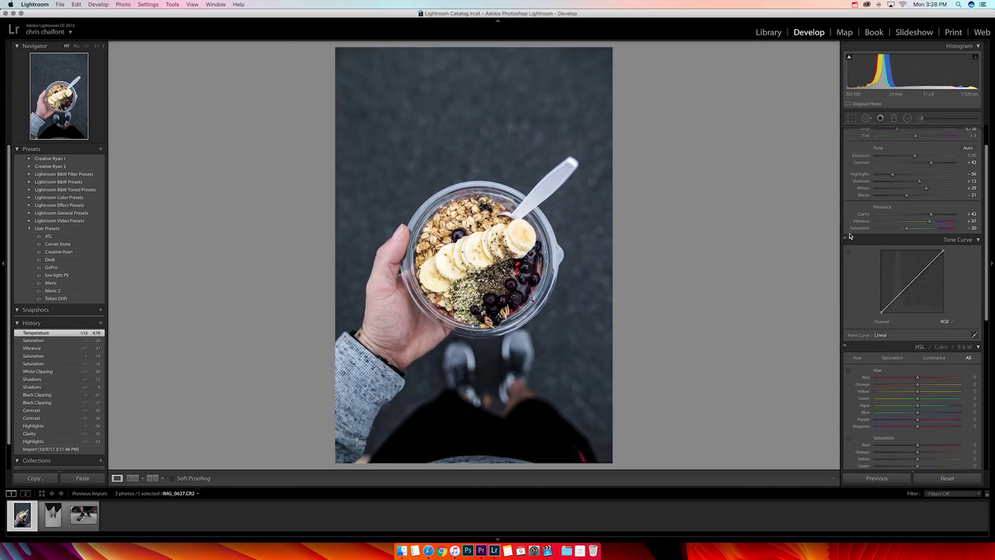
scroll(851, 235, "down", 2)
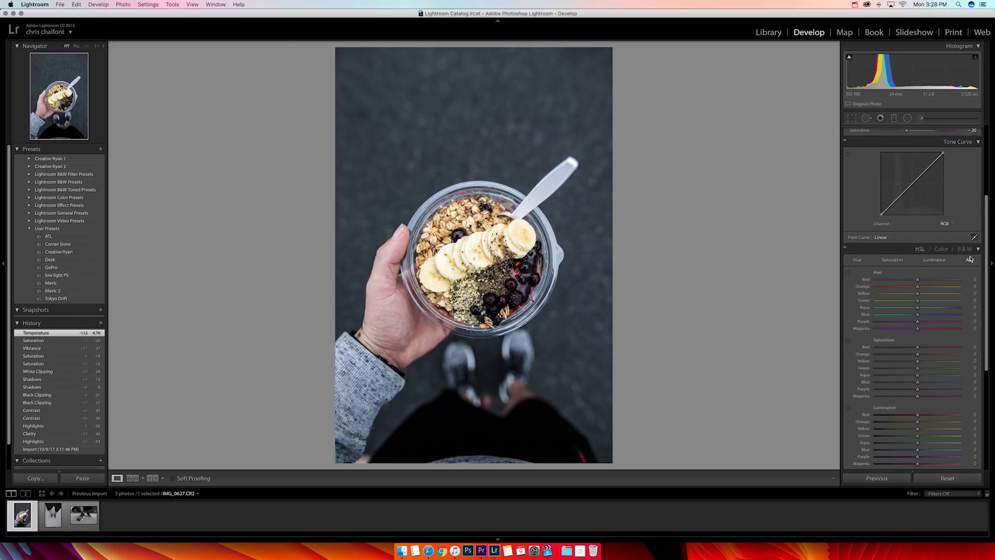
left_click(929, 251)
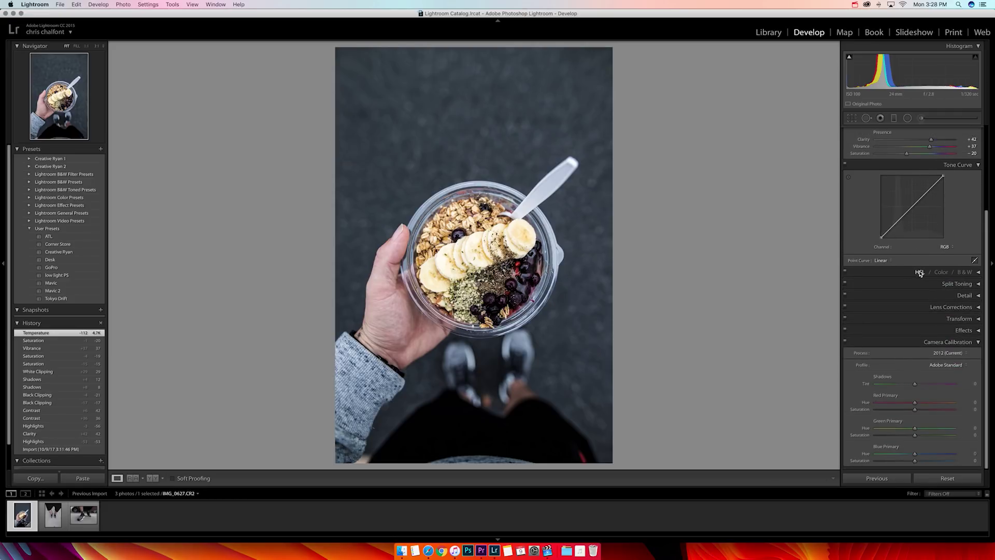
scroll(927, 275, "down", 1)
left_click(942, 248)
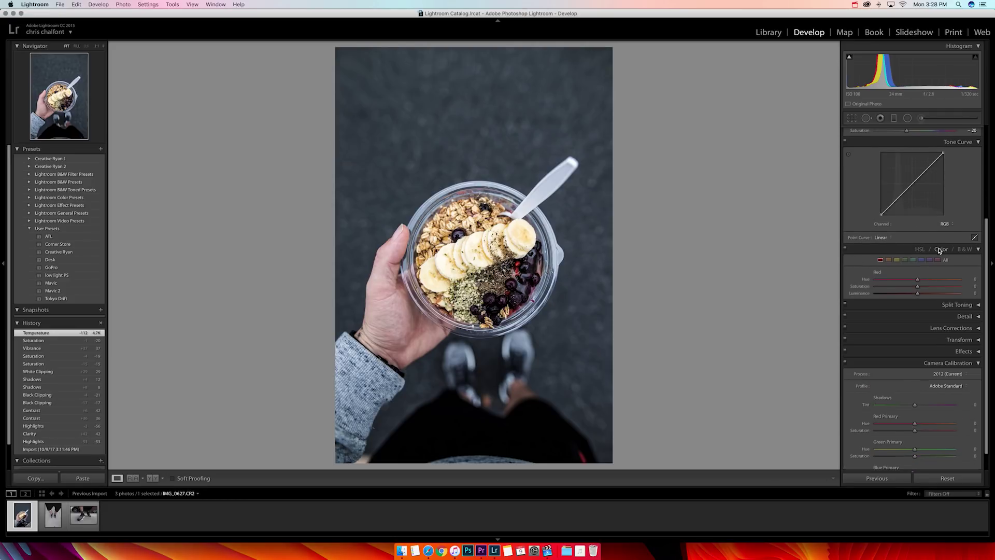
left_click(920, 249)
left_click(892, 261)
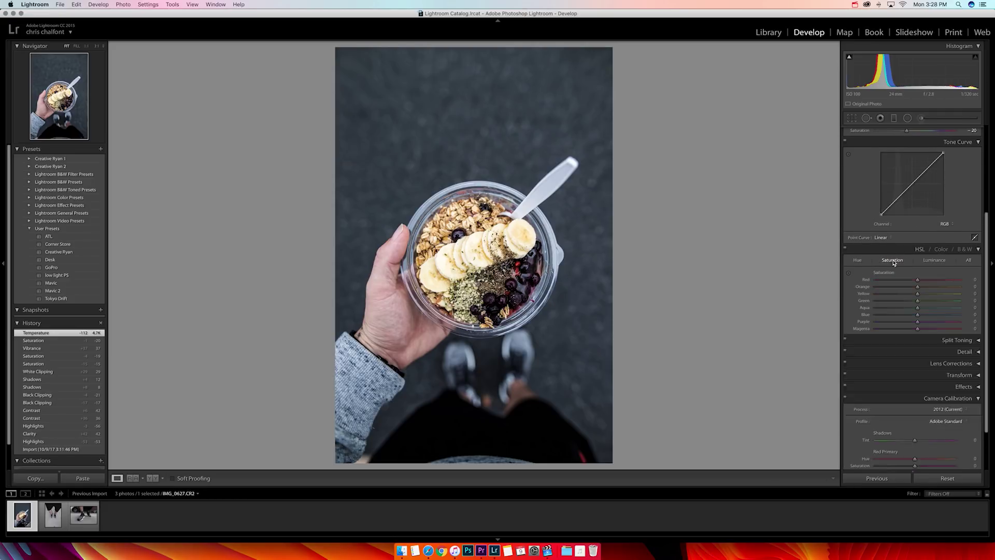
left_click(860, 261)
left_click(892, 261)
Step: Set the HSL Saturation values to Blue -74, Aqua -23, Green -42, Yellow +26, Orange +25 and Red +19
mouse_move(917, 315)
left_mouse_down()
mouse_move(850, 313)
mouse_move(908, 312)
left_mouse_up()
mouse_move(917, 301)
left_mouse_down()
mouse_move(896, 302)
mouse_move(928, 296)
left_mouse_up()
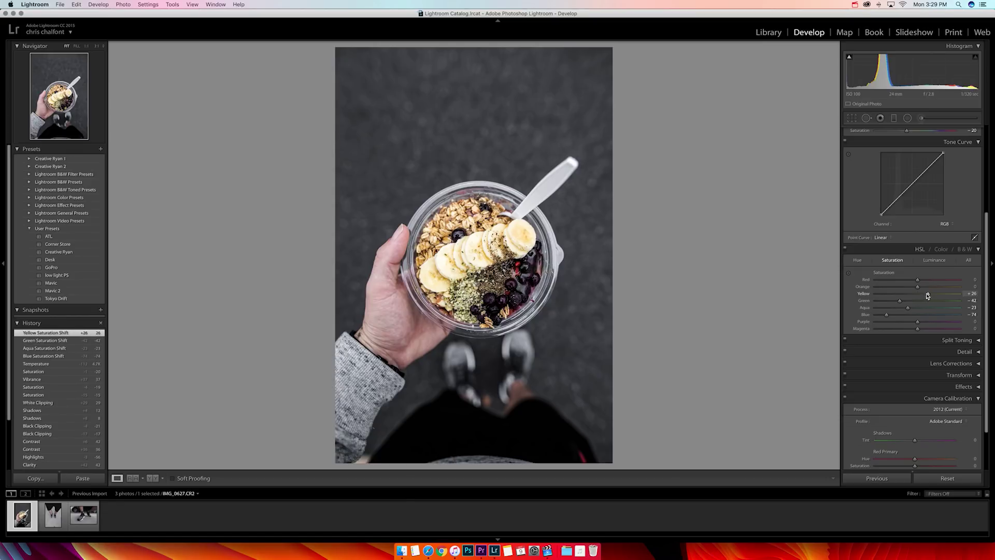
mouse_move(918, 290)
left_mouse_down()
mouse_move(928, 289)
mouse_move(920, 281)
left_mouse_up()
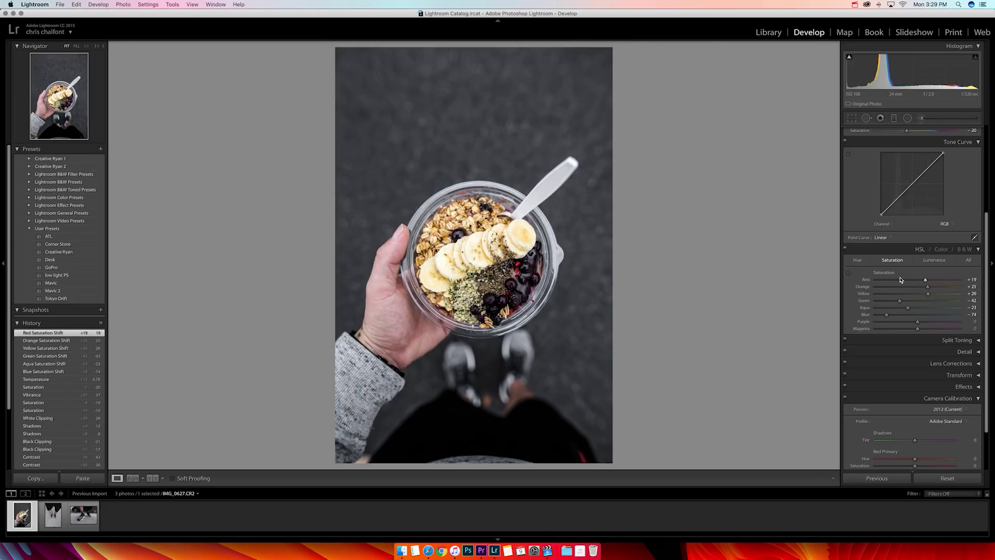
Step: Set the HSL Saturation of Purple to +30, Magenta to +26 and Red to +25
left_click_drag(917, 322, 928, 326)
mouse_move(918, 329)
left_mouse_down()
mouse_move(961, 331)
mouse_move(927, 337)
left_mouse_up()
left_click_drag(925, 281, 932, 284)
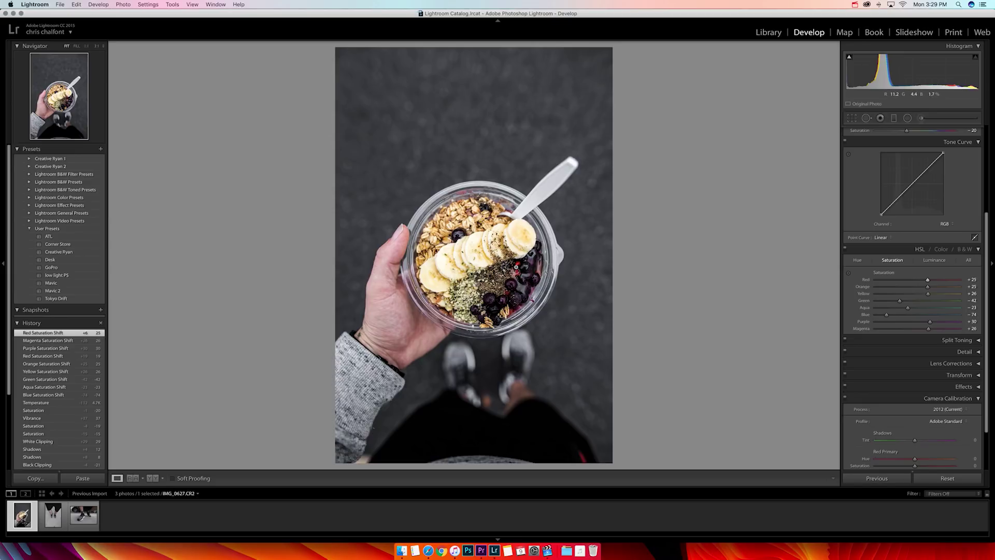
Step: Raise the Green saturation to +100 and show the HSL Hue sliders
key("z")
key("z")
left_click_drag(936, 300, 980, 307)
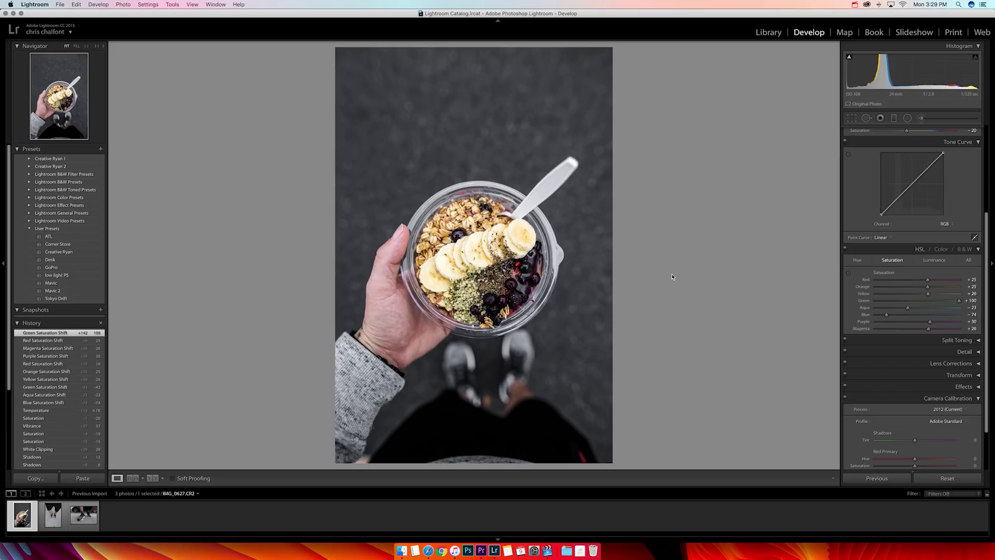
left_click(857, 260)
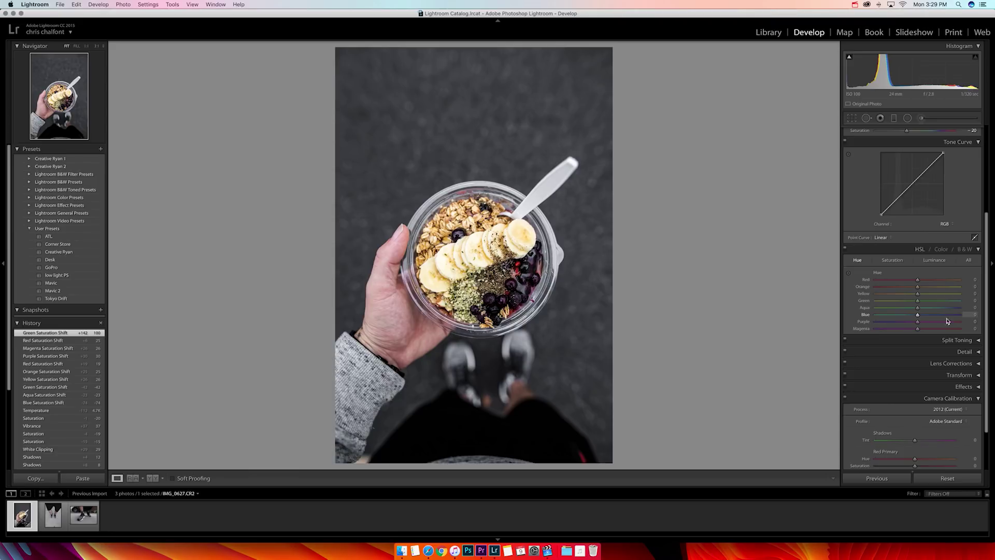
Step: Try a Blue hue shift of +13 and a strong negative Red hue shift, returning both to 0
mouse_move(921, 317)
left_mouse_down()
mouse_move(840, 314)
mouse_move(921, 333)
left_mouse_up()
key("super+z")
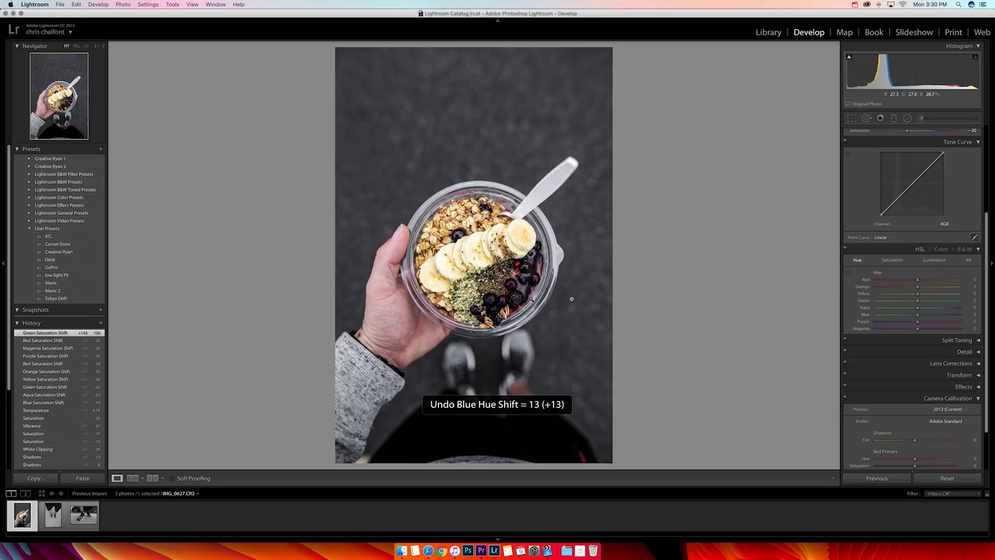
left_click_drag(917, 279, 777, 272)
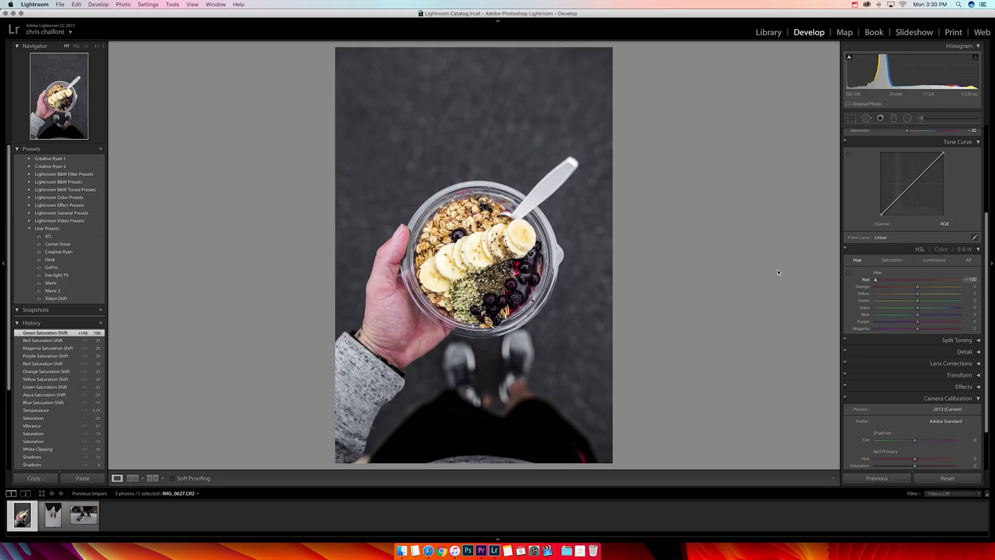
left_click_drag(883, 282, 883, 282)
double_click(884, 282)
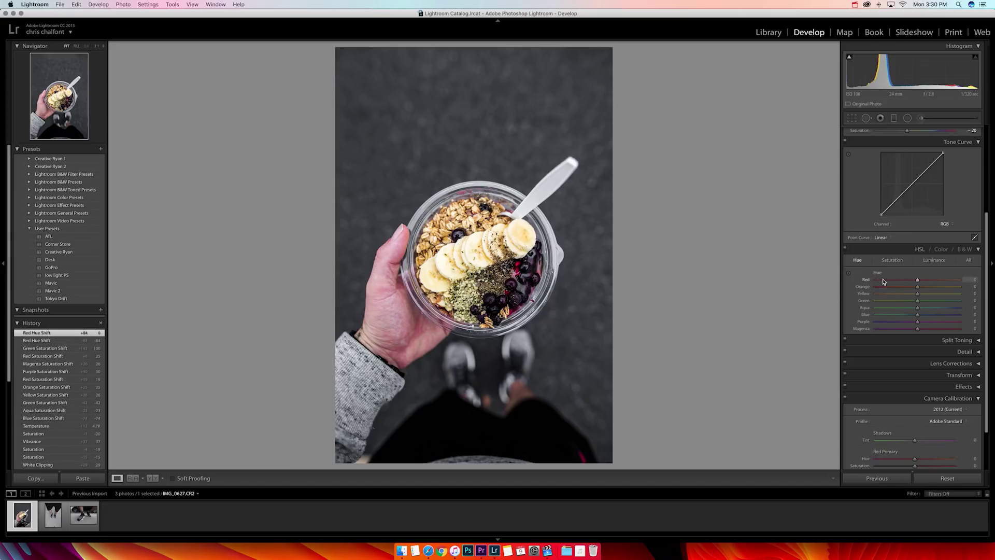
Step: Set the HSL Hue of Blue to -15 and Aqua to +100
left_click_drag(918, 317, 913, 317)
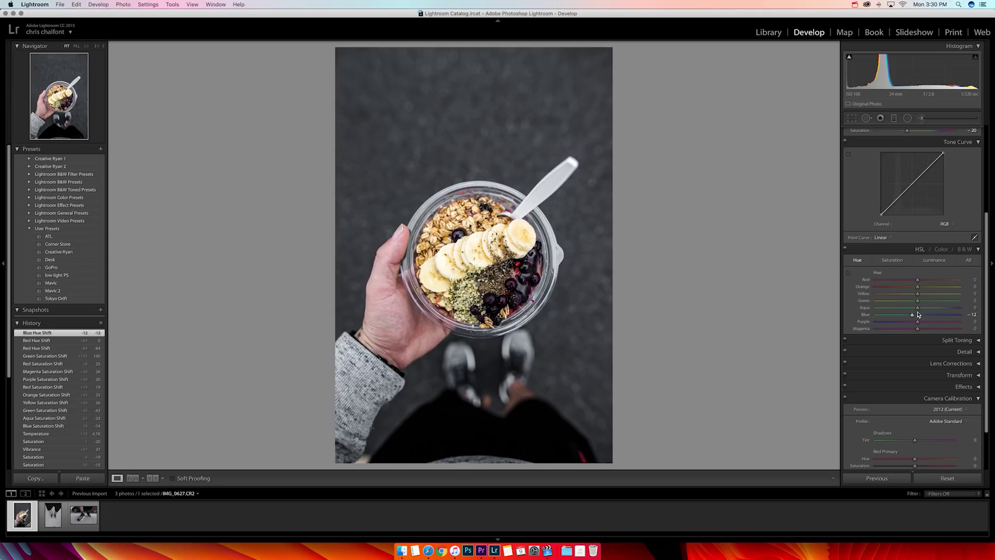
left_click_drag(919, 308, 960, 308)
left_click_drag(911, 317, 911, 317)
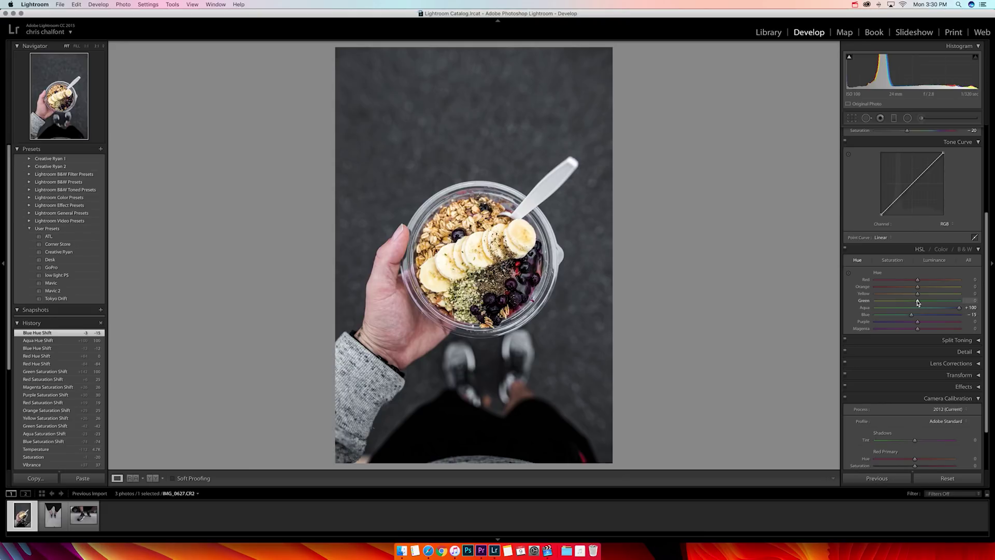
Step: Try a Yellow hue shift of -100 and undo it
left_click_drag(918, 297, 857, 303)
key("super+z")
key("super+z")
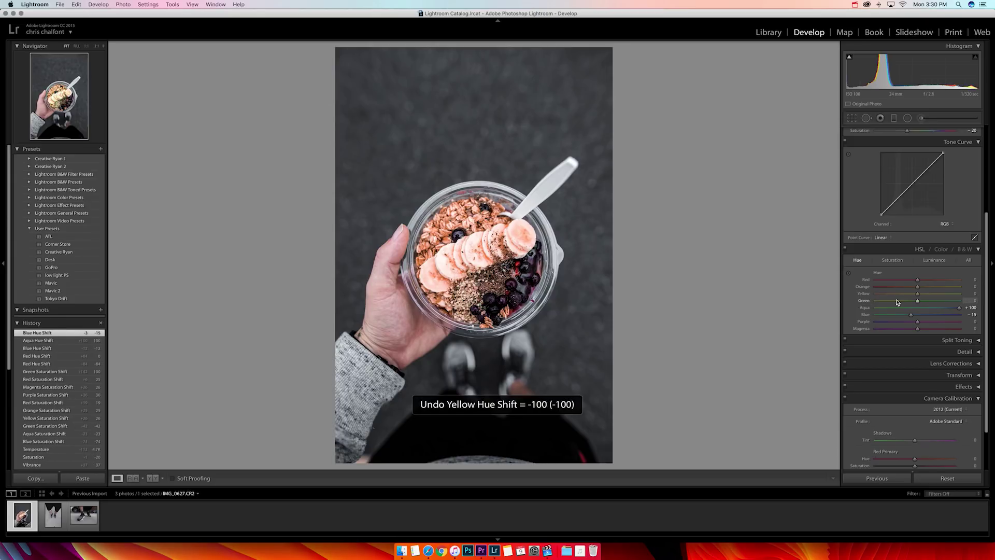
Step: Set the HSL Hue of Green to -100 and Yellow to -13
left_click_drag(897, 303, 755, 291)
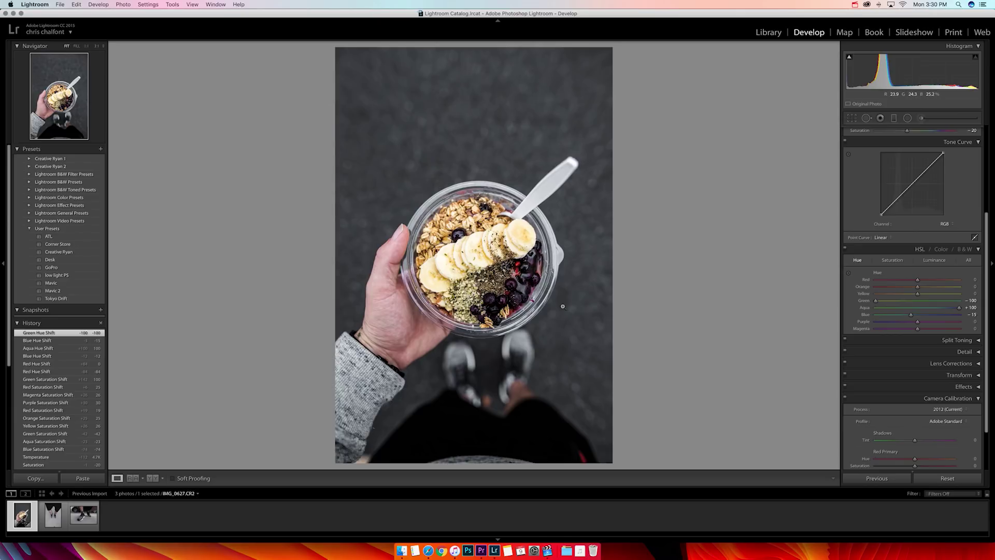
left_click_drag(917, 294, 912, 297)
left_click_drag(912, 297, 913, 297)
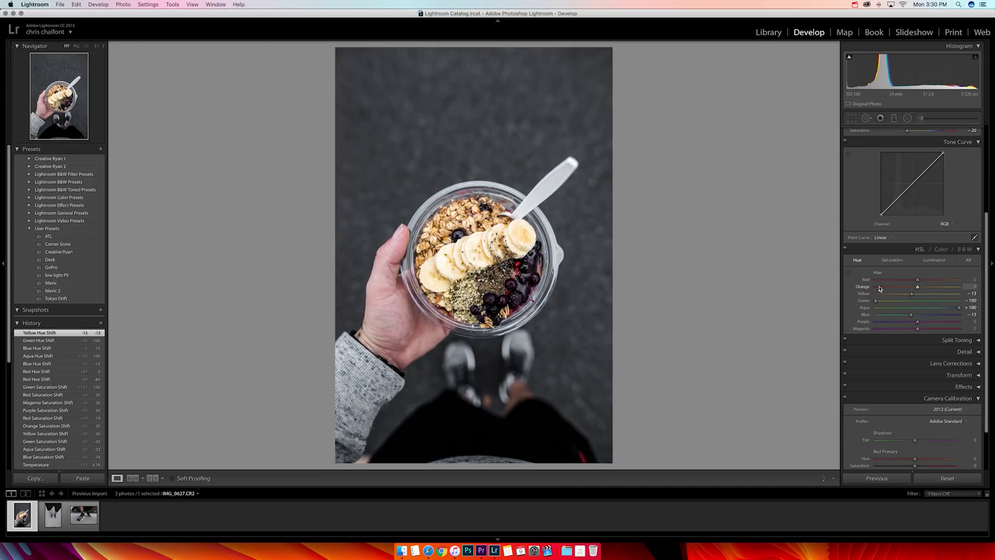
Step: Refine the basic tone settings to Highlights -76, Whites +35, Clarity +46 and Contrast +44
scroll(887, 233, "up", 5)
left_click_drag(887, 211, 929, 225)
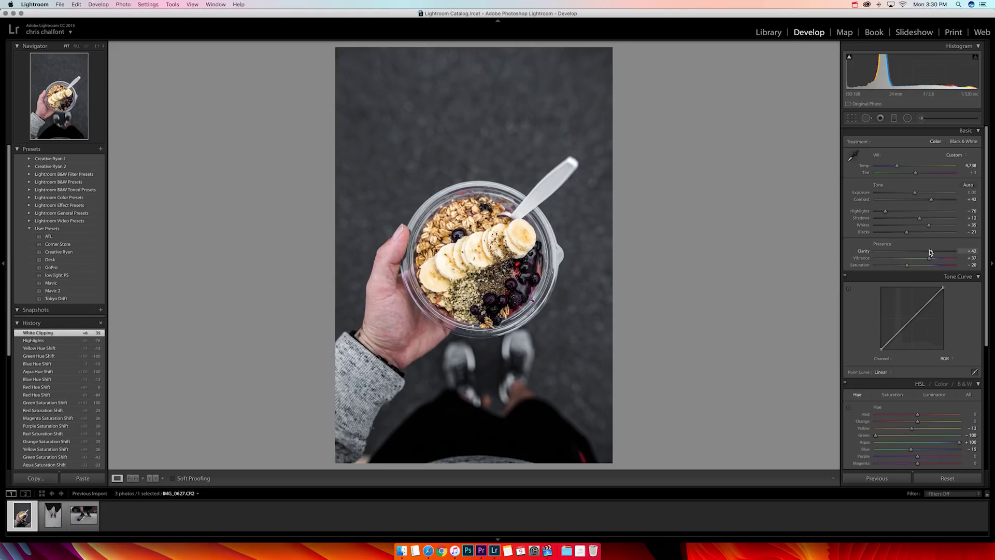
left_click_drag(933, 252, 934, 252)
left_click_drag(931, 200, 932, 199)
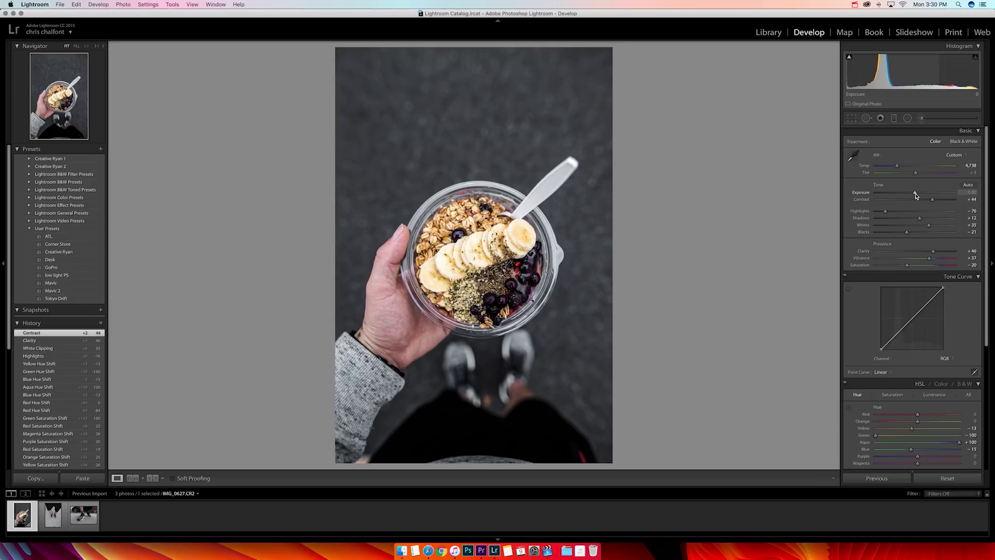
Step: Set HSL Luminance to Red +7 and Magenta +12, adjust Yellow, Green and Purple luminance, and compare with the original
scroll(861, 279, "down", 3)
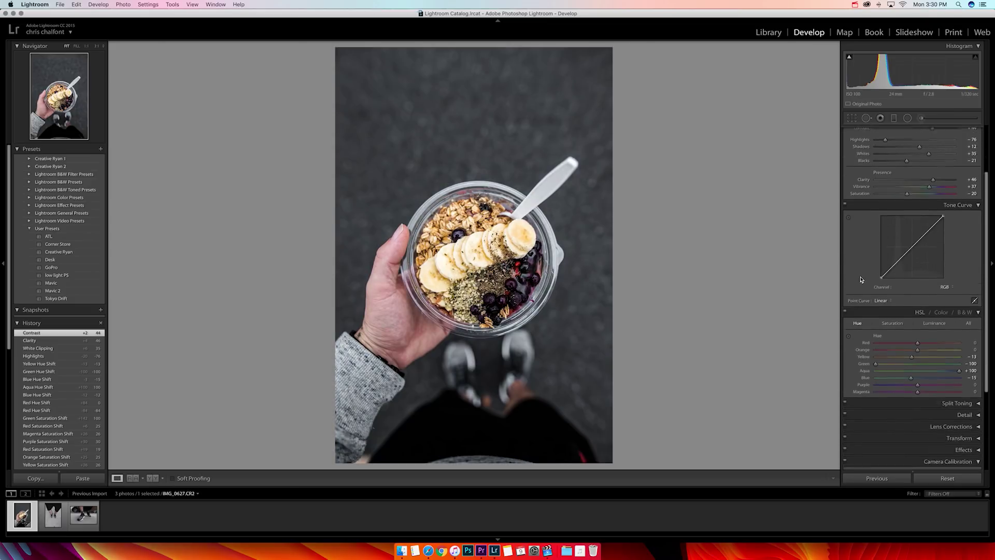
scroll(870, 279, "down", 2)
left_click(891, 269)
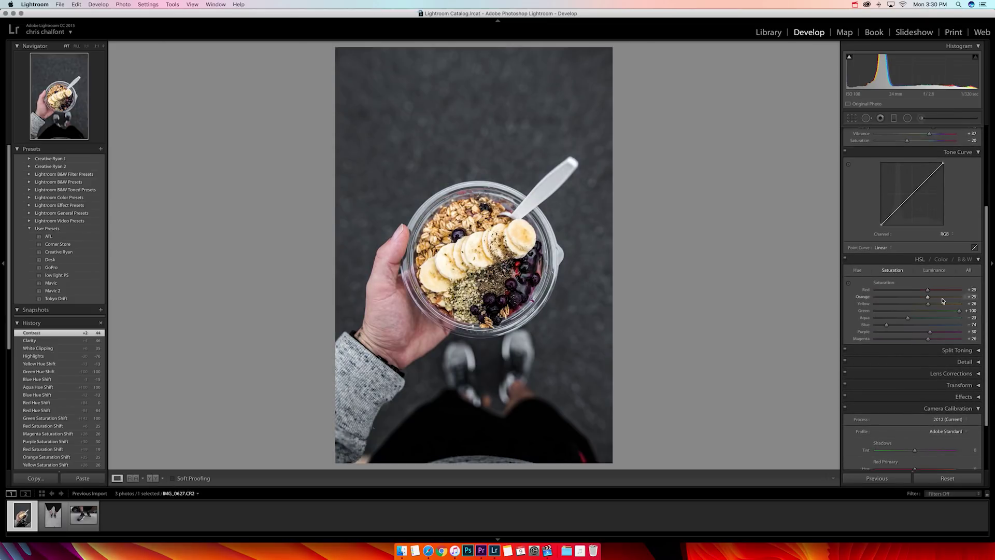
left_click(935, 271)
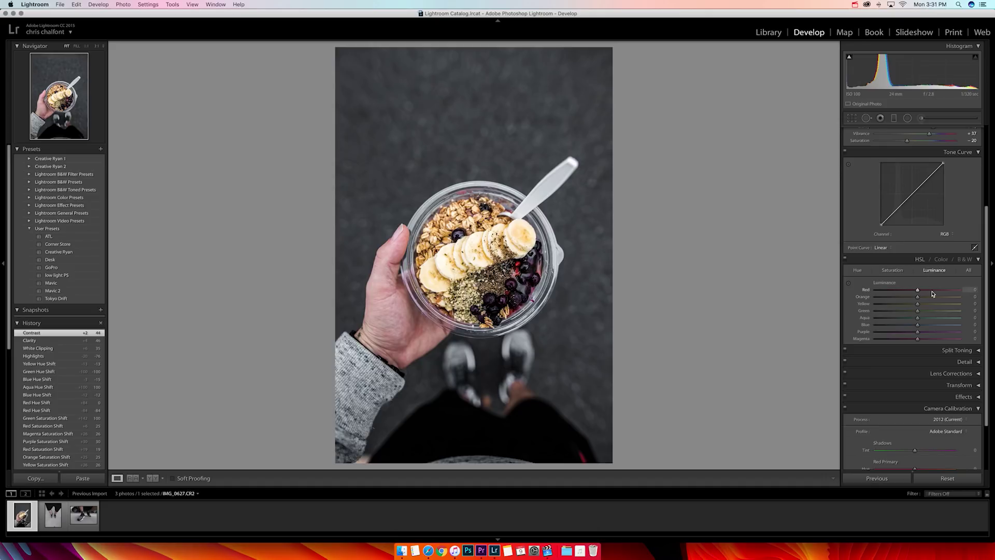
mouse_move(925, 290)
left_mouse_down()
mouse_move(834, 291)
mouse_move(993, 312)
mouse_move(936, 291)
mouse_move(813, 282)
mouse_move(993, 291)
mouse_move(920, 290)
left_mouse_up()
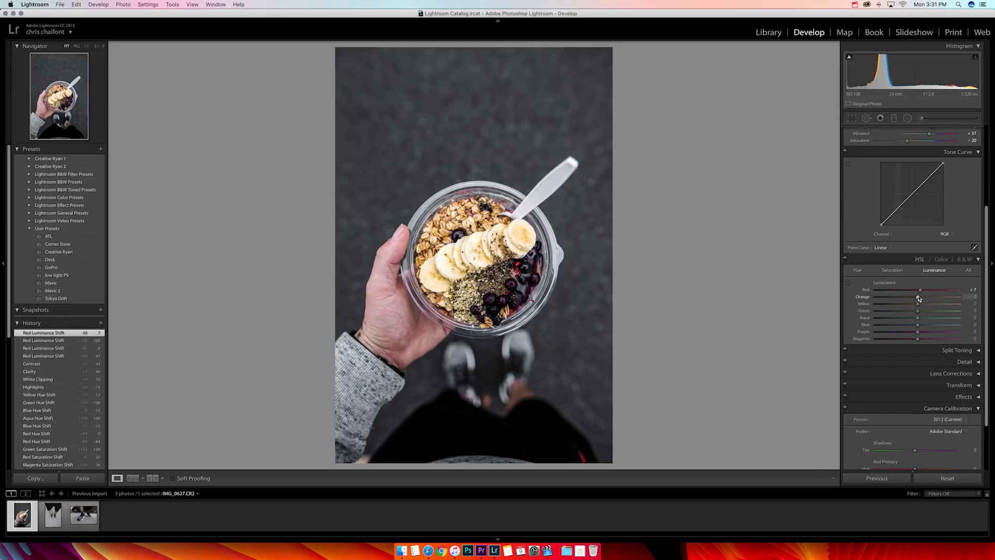
left_click_drag(918, 305, 910, 306)
left_click_drag(917, 310, 922, 340)
left_click(892, 271)
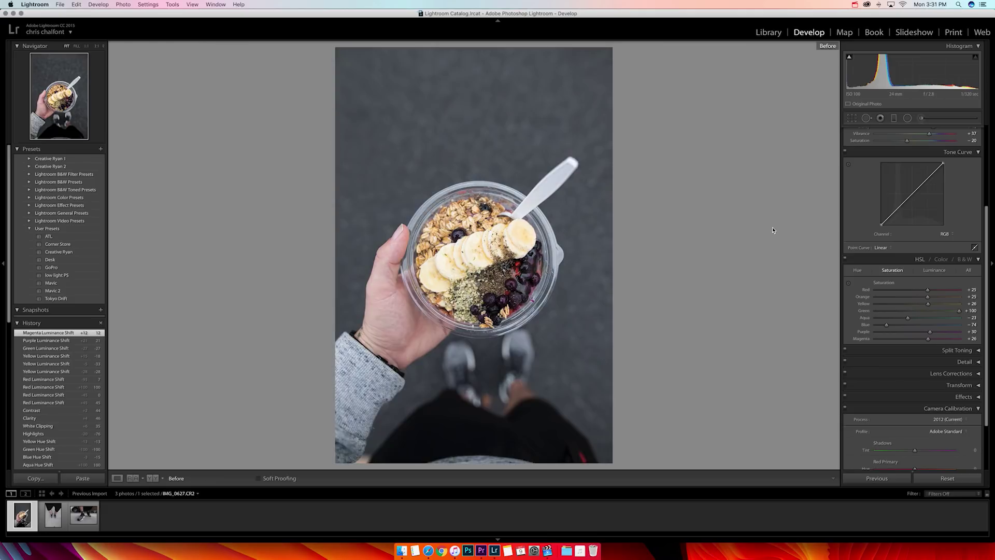
Step: Add a shadow point to the RGB tone curve, lift its black point slightly, and compare before and after
scroll(891, 306, "up", 2)
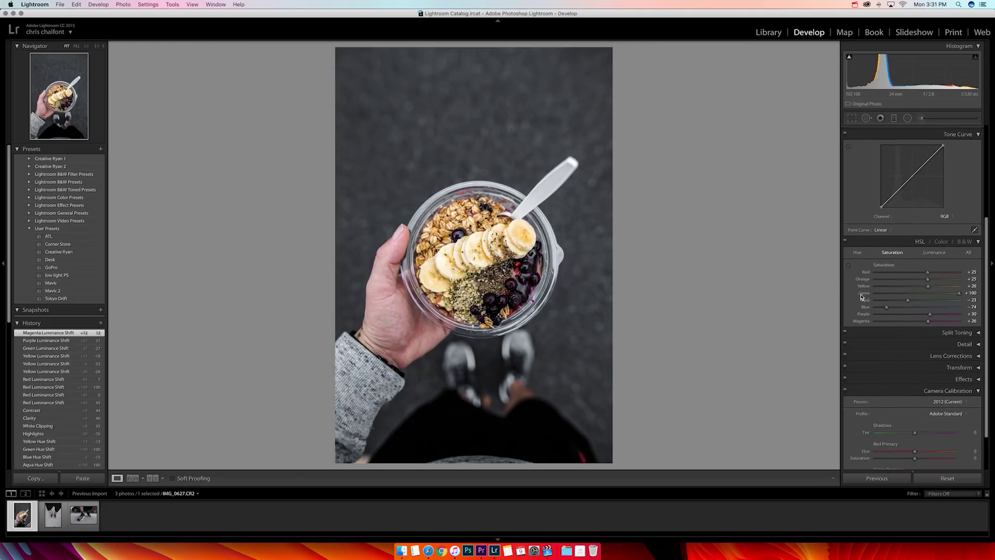
scroll(861, 297, "up", 2)
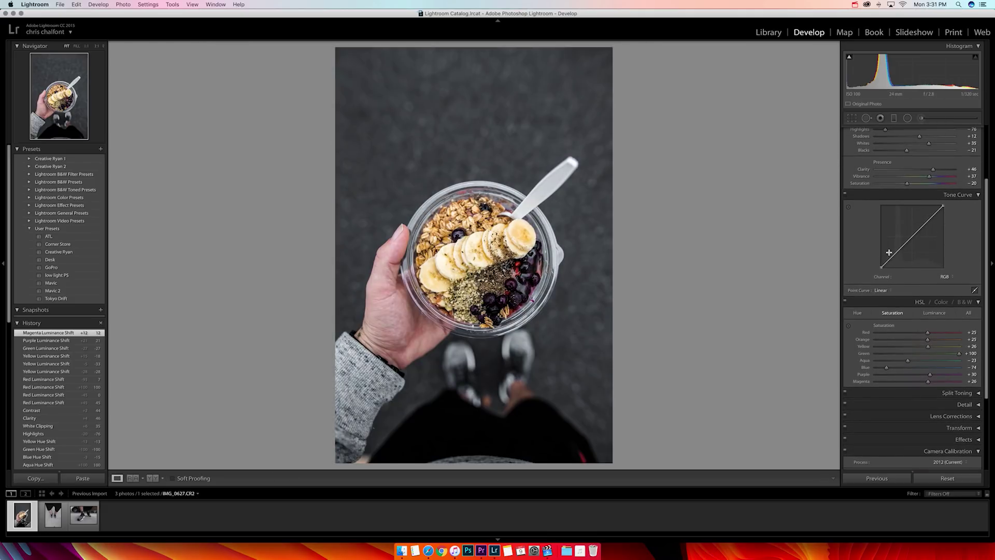
left_click_drag(896, 252, 869, 287)
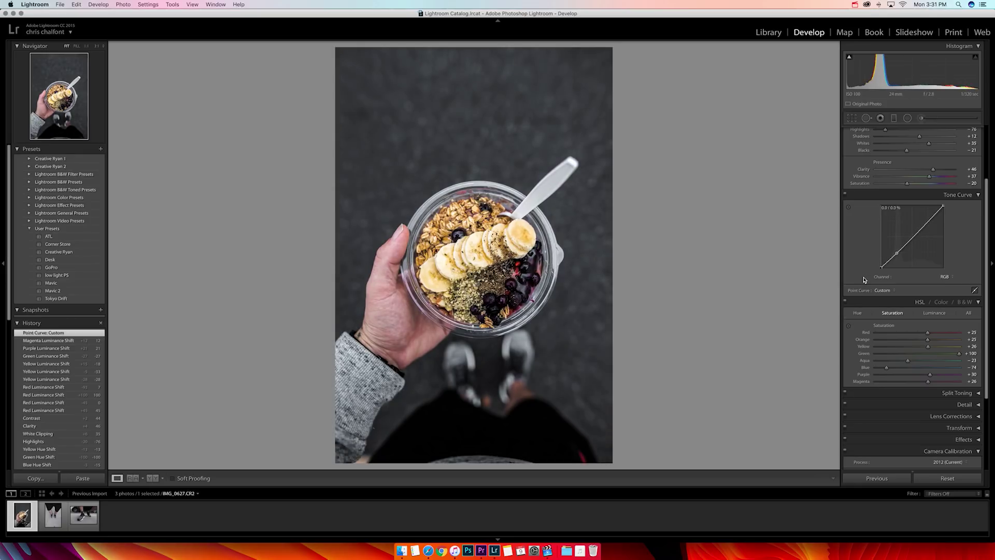
left_click_drag(862, 271, 862, 267)
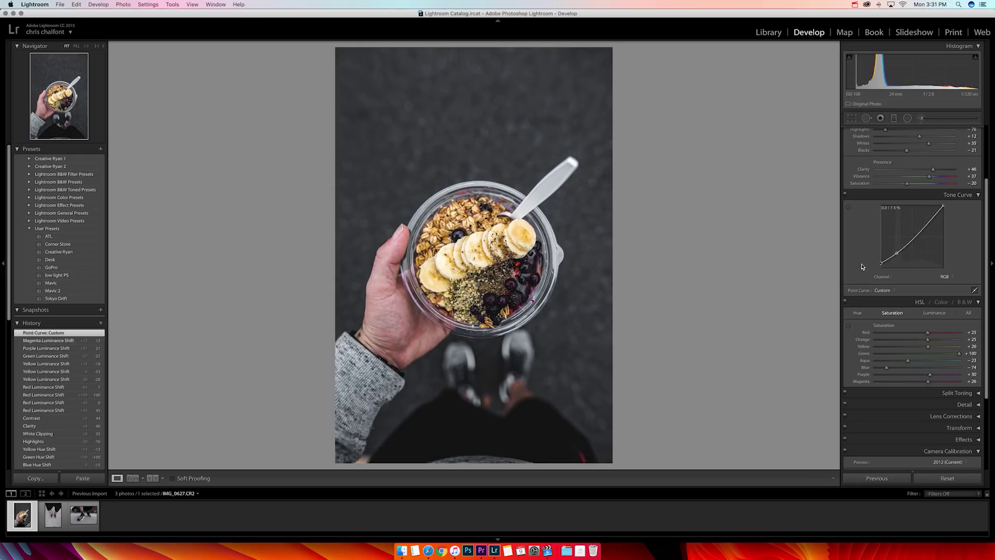
left_click_drag(881, 263, 880, 269)
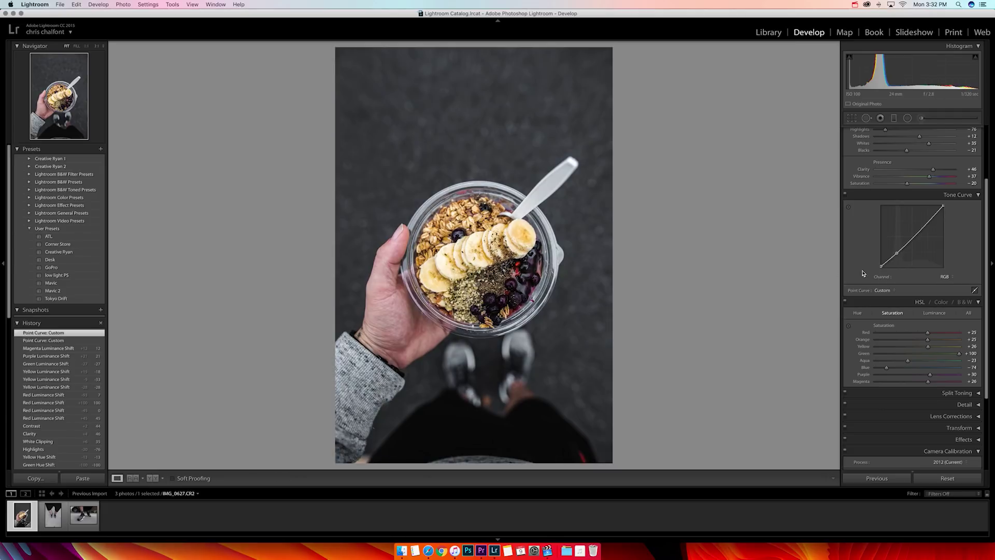
key("backslash")
key("backslash")
key("backslash")
Step: Copy the bowl photo's develop settings with Transform and Local Adjustments included and Crop left out
left_click(87, 521)
left_click(35, 478)
left_click(499, 71)
left_click(430, 88)
left_click(581, 48)
left_click(580, 48)
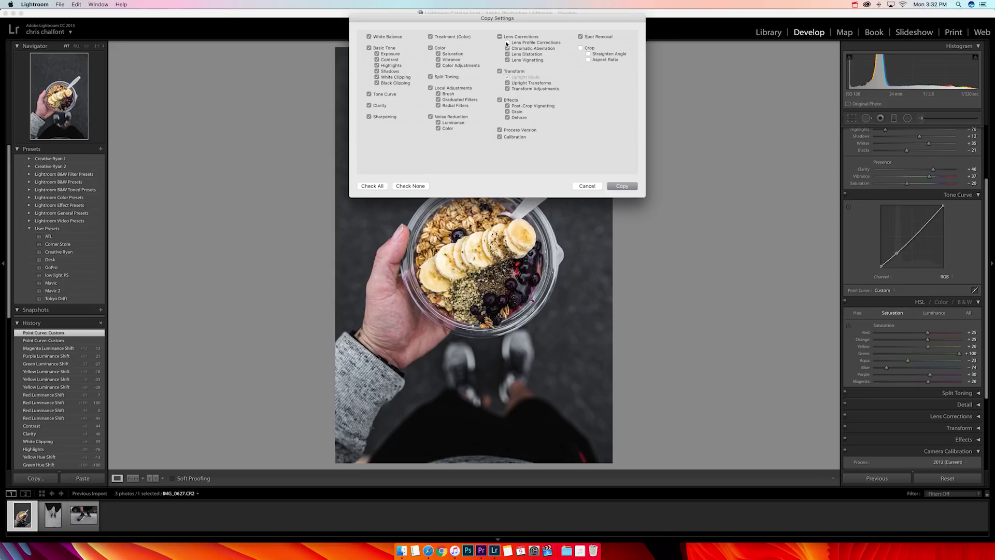
left_click(633, 186)
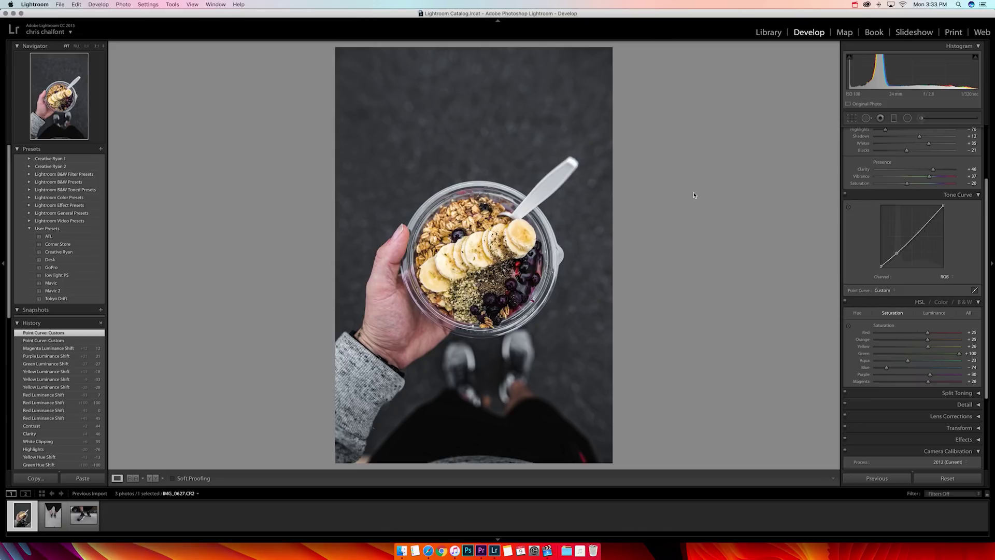
Step: Paste the copied develop settings onto the photo of the standing feet and compare it with the bowl photo
left_click(49, 518)
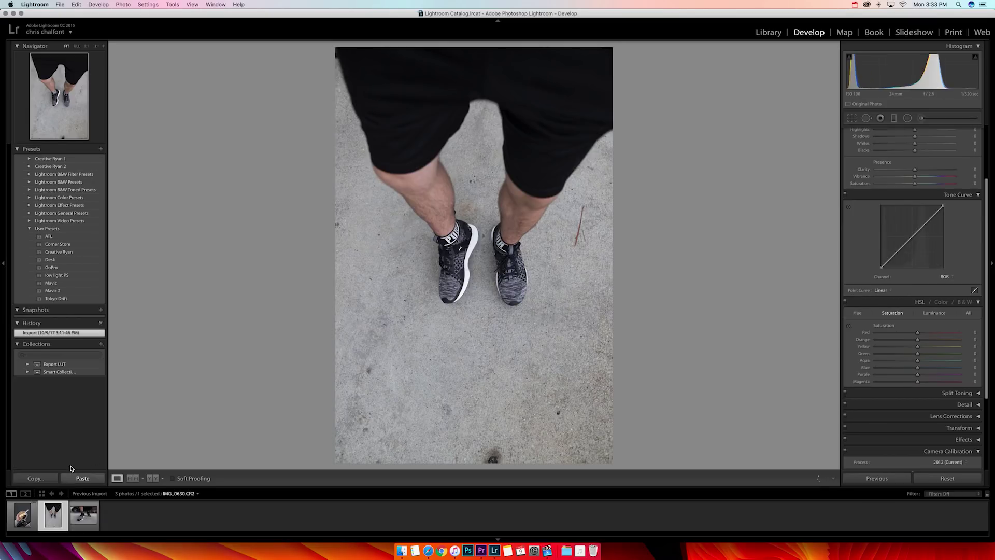
left_click(83, 478)
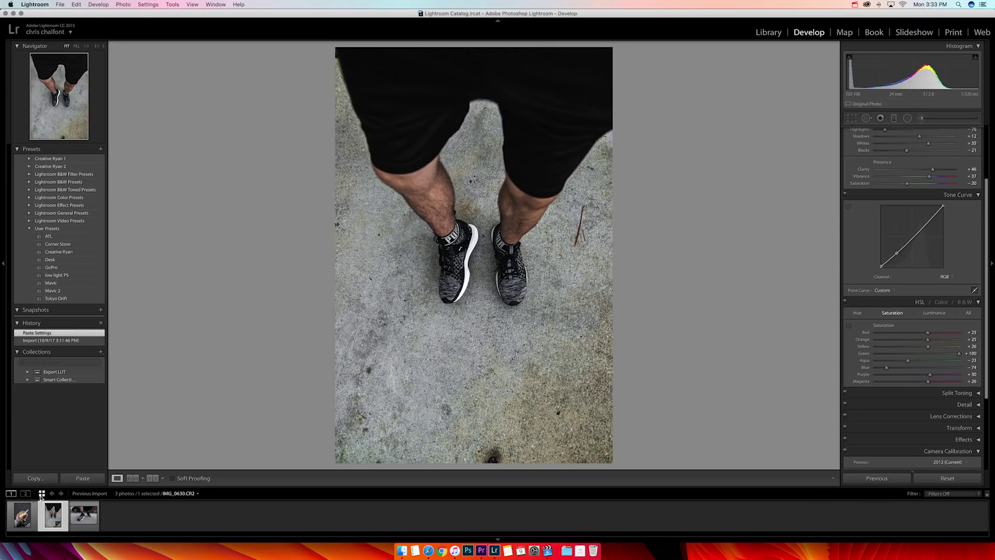
left_click(26, 516)
left_click(26, 515)
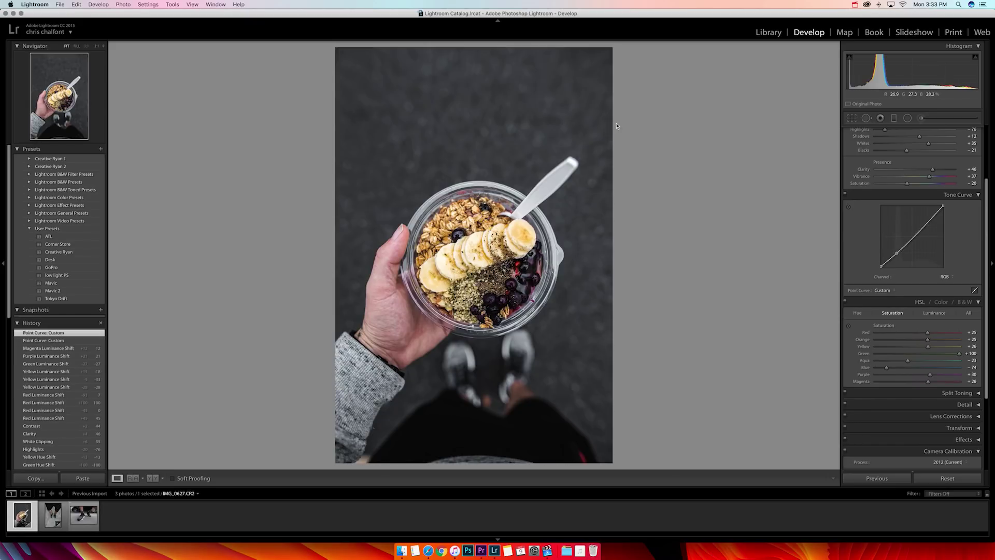
key("Right")
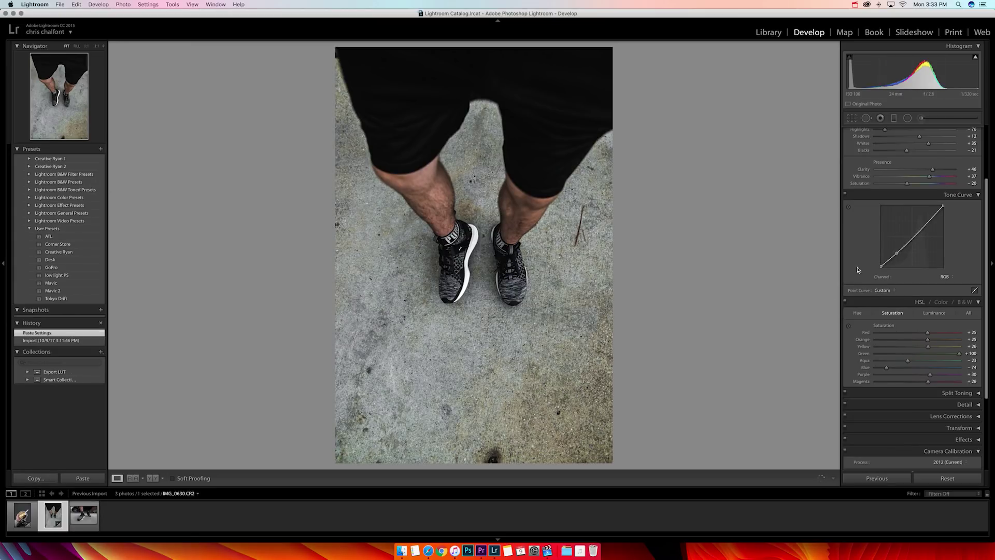
scroll(858, 269, "up", 3)
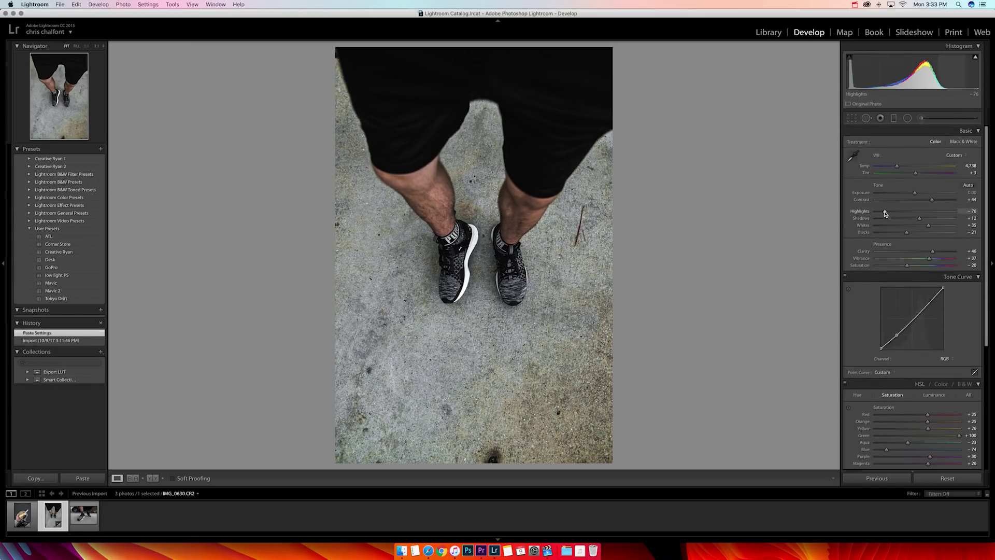
Step: Rotate the standing feet photo counterclockwise twice to turn it upside down and check it against the bowl photo
left_click(148, 4)
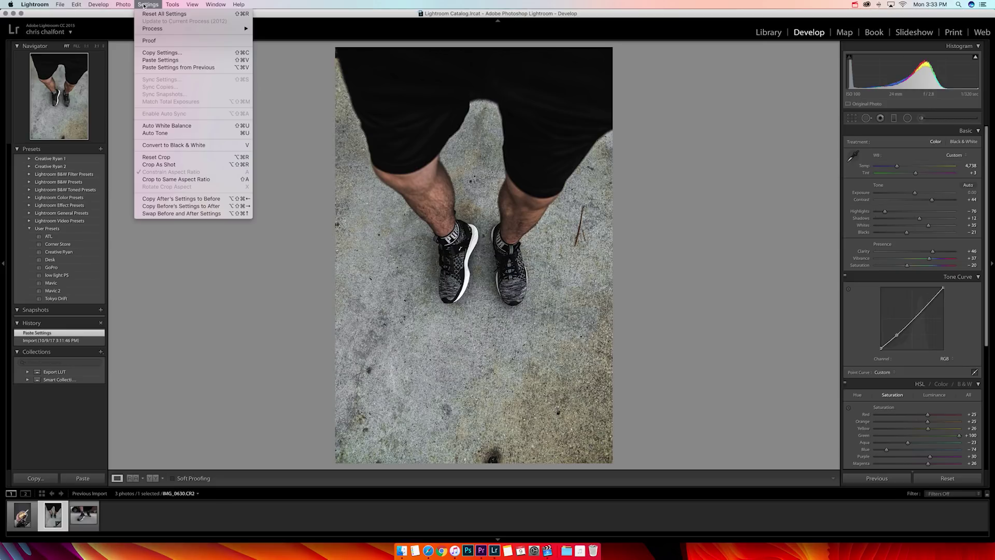
mouse_move(124, 4)
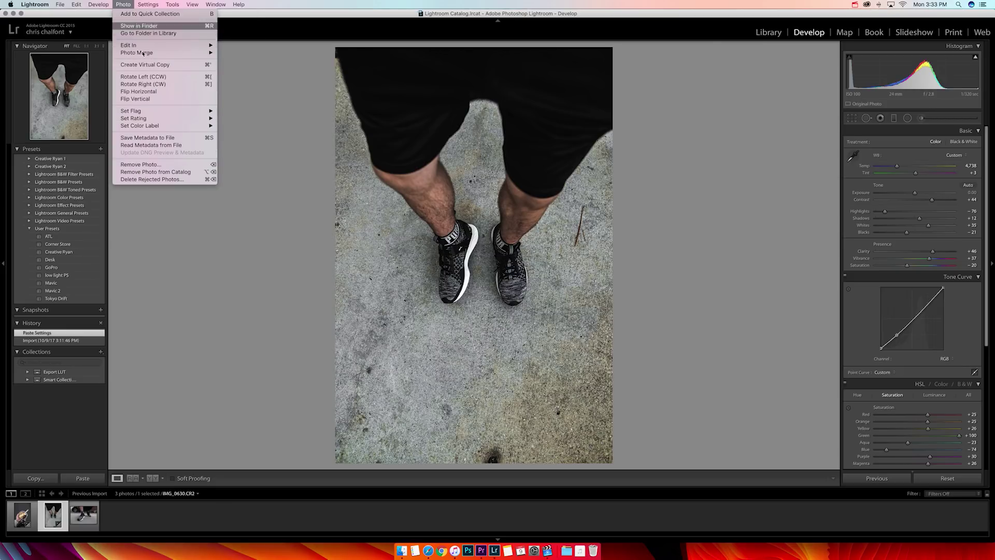
left_click(151, 78)
left_click(123, 5)
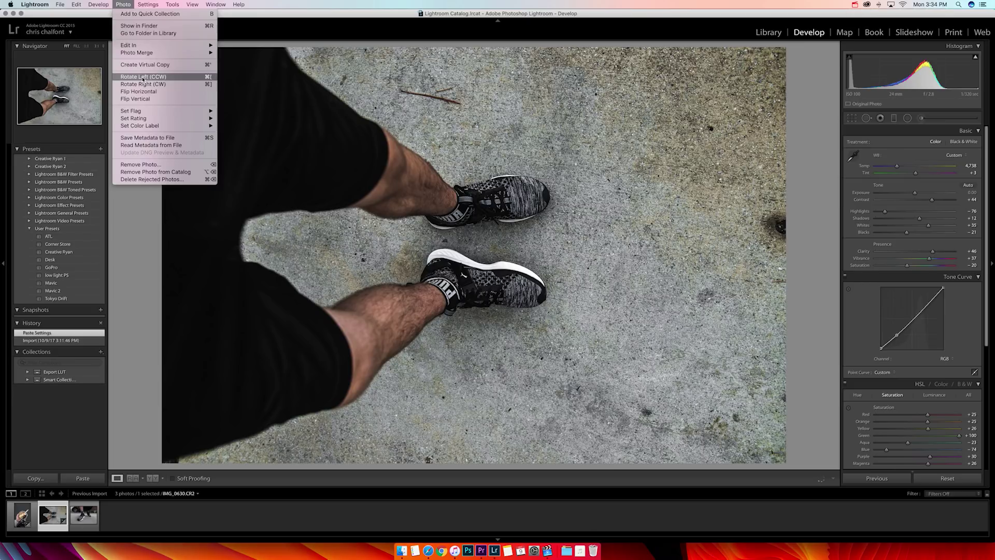
left_click(145, 76)
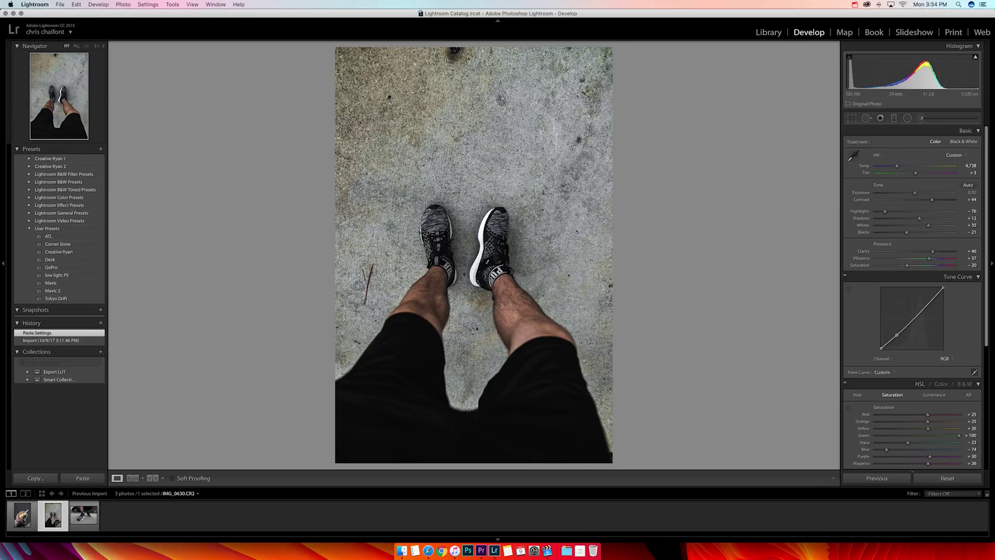
left_click(23, 515)
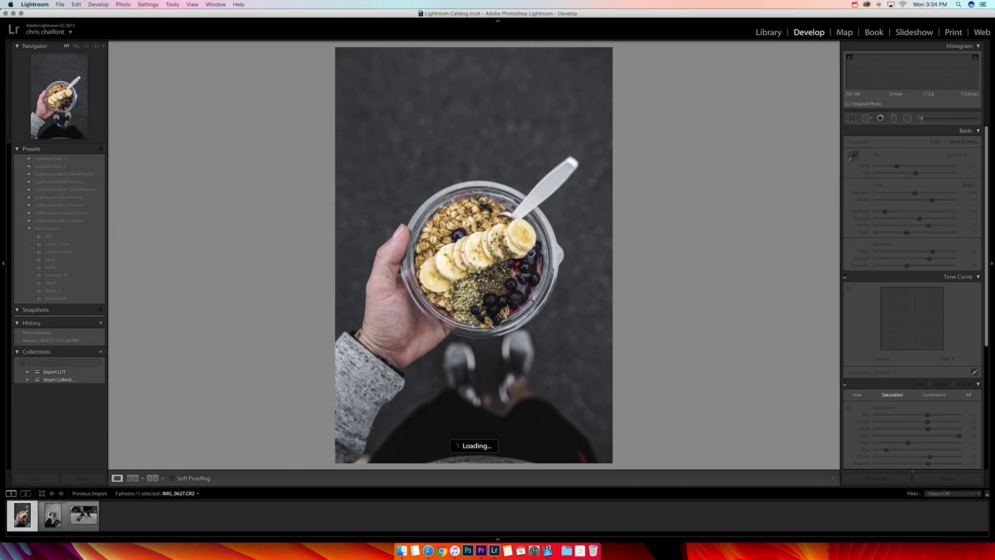
left_click(50, 515)
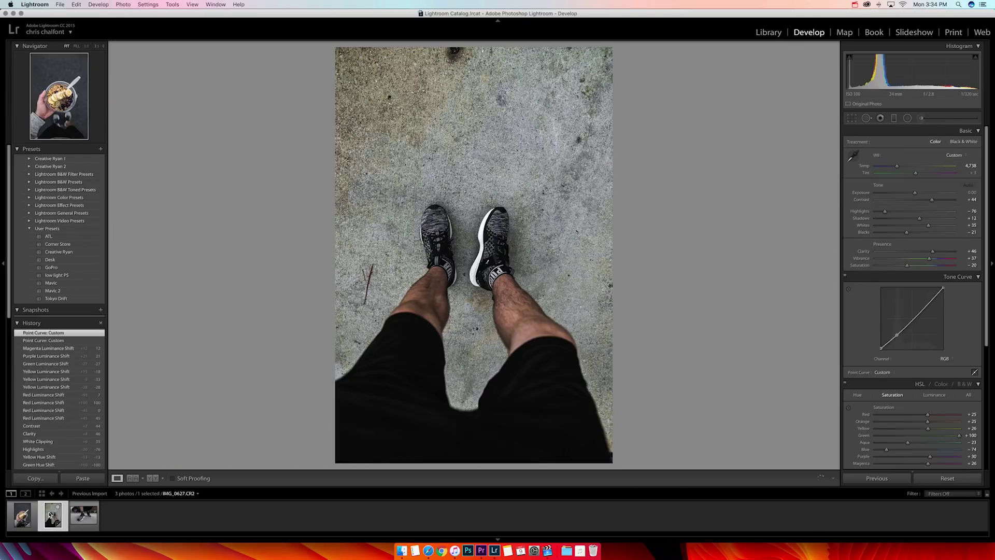
Step: Crop the standing feet photo slightly tighter at its original aspect ratio, trimming the right edge, top and bottom
left_click(172, 4)
left_click(174, 6)
key("r")
left_click_drag(615, 255, 606, 256)
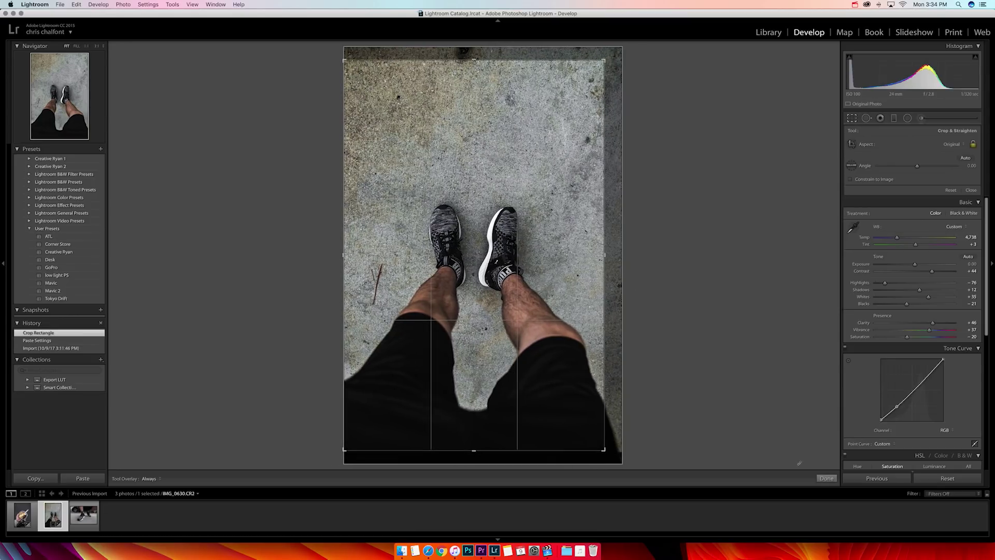
left_click(827, 479)
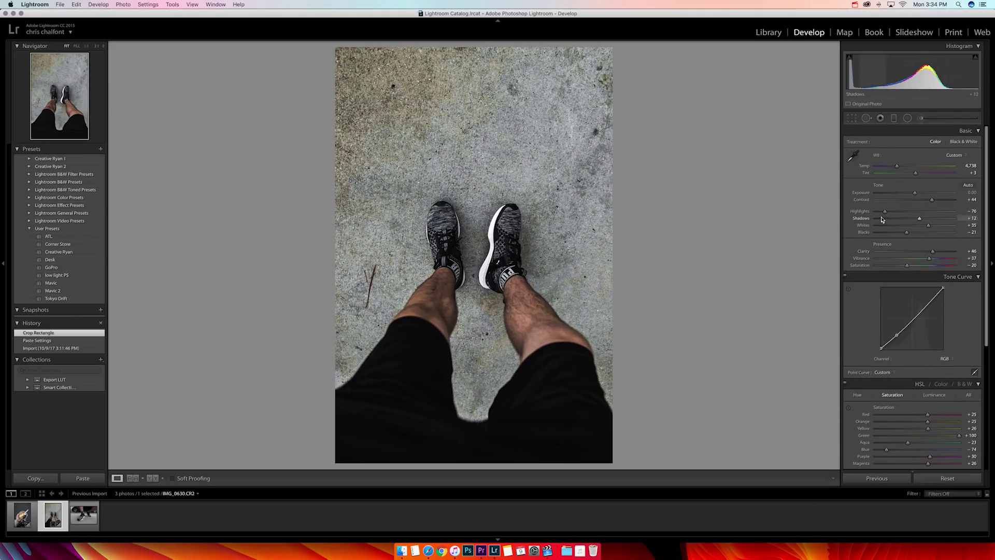
Step: Set Highlights to -14 and Shadows to +22 on the standing feet photo and compare before and after
mouse_move(890, 215)
left_mouse_down()
mouse_move(915, 214)
mouse_move(889, 213)
left_mouse_up()
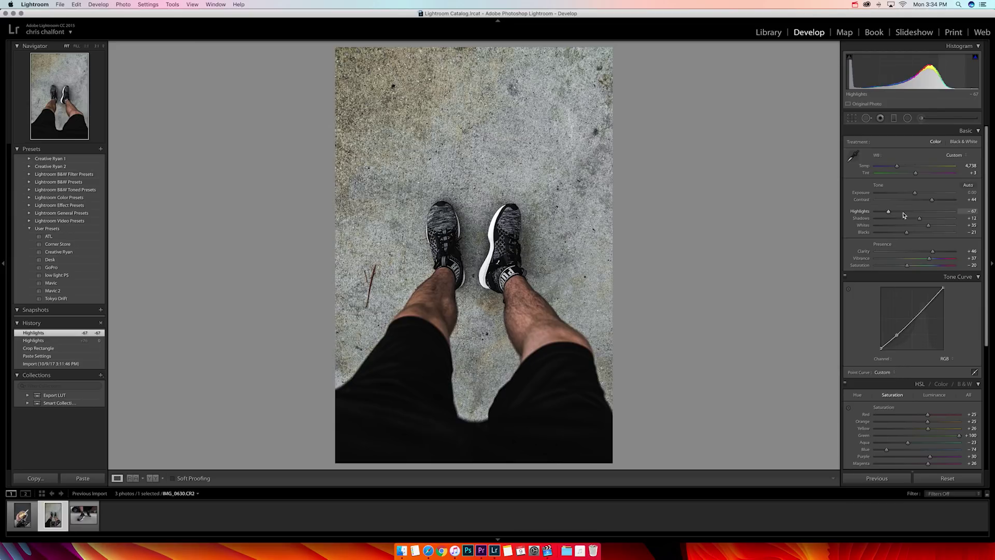
double_click(860, 211)
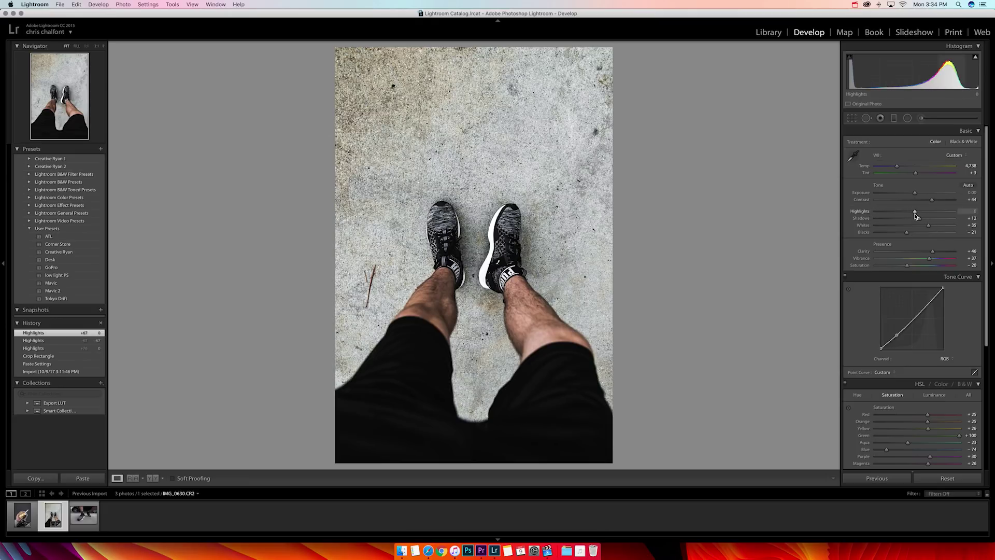
left_click_drag(915, 215, 916, 195)
key("backslash")
key("backslash")
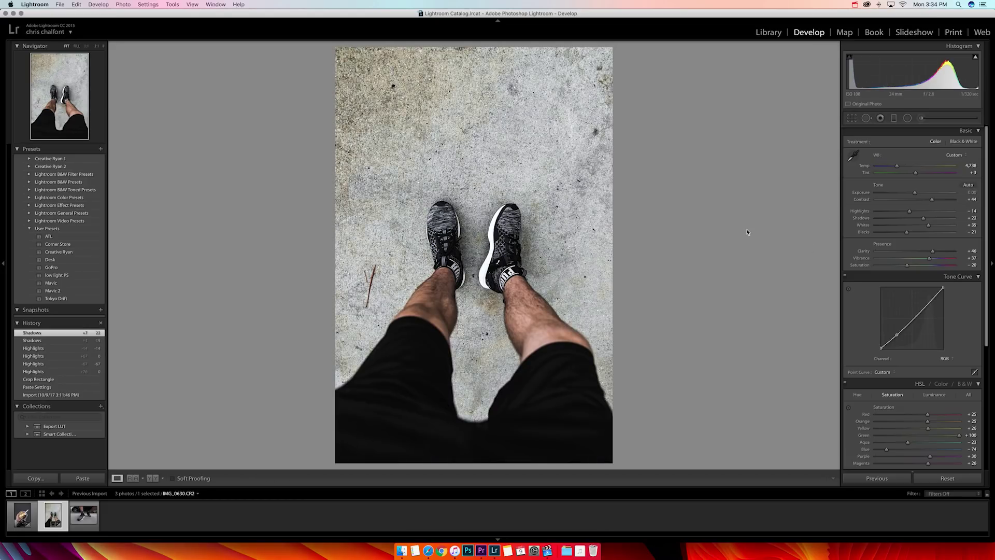
Step: Look through all three photos to compare the two edited ones with the unedited shoe close-up
key("Left")
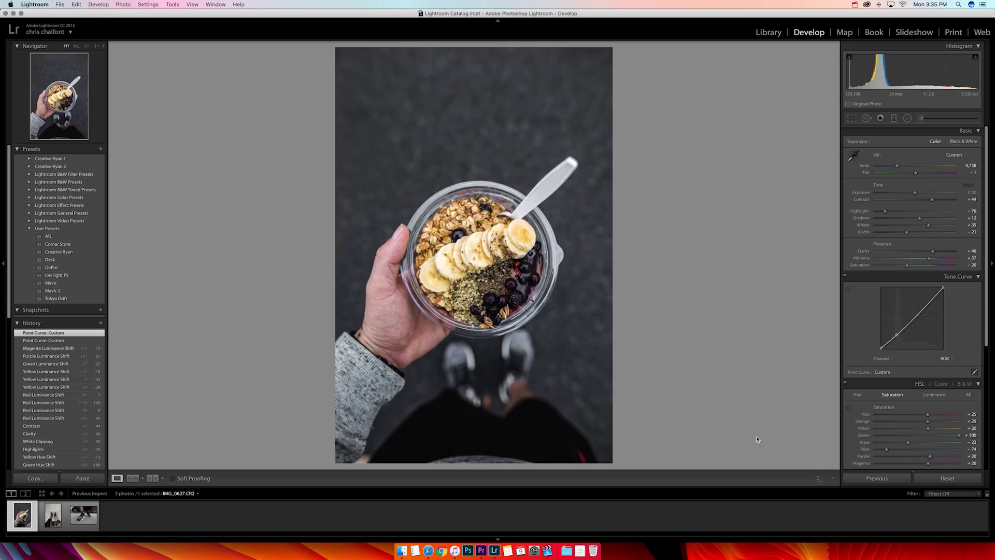
key("Right")
key("Right")
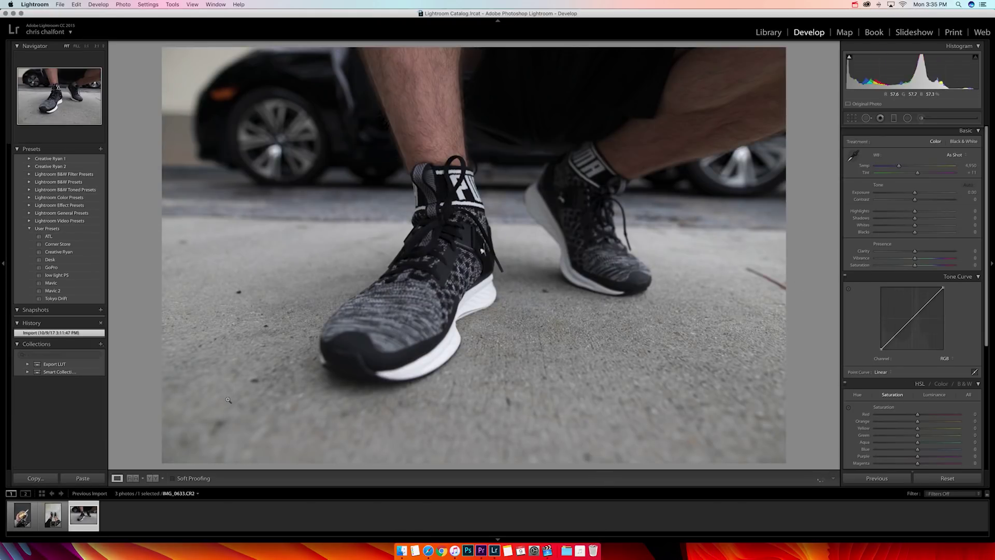
left_click(67, 505)
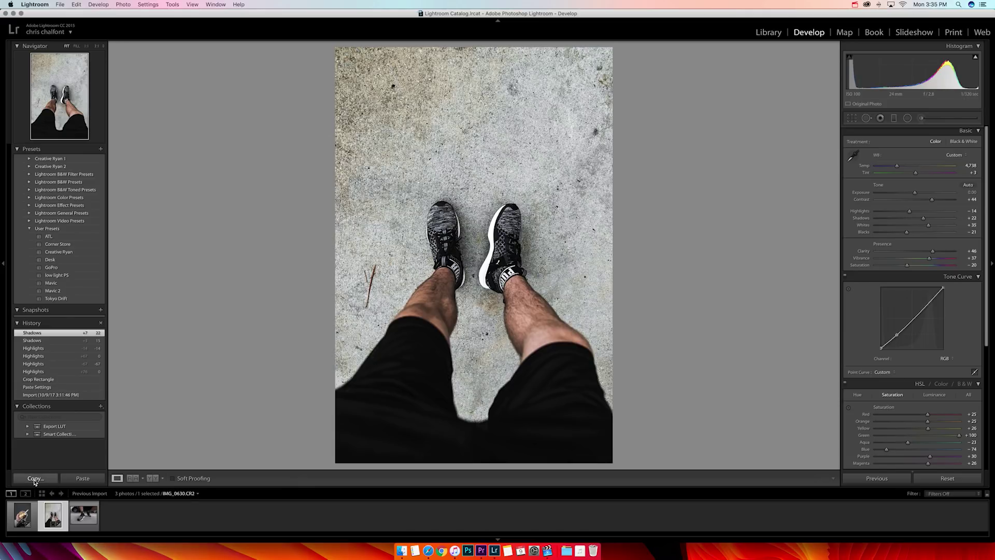
left_click(80, 516)
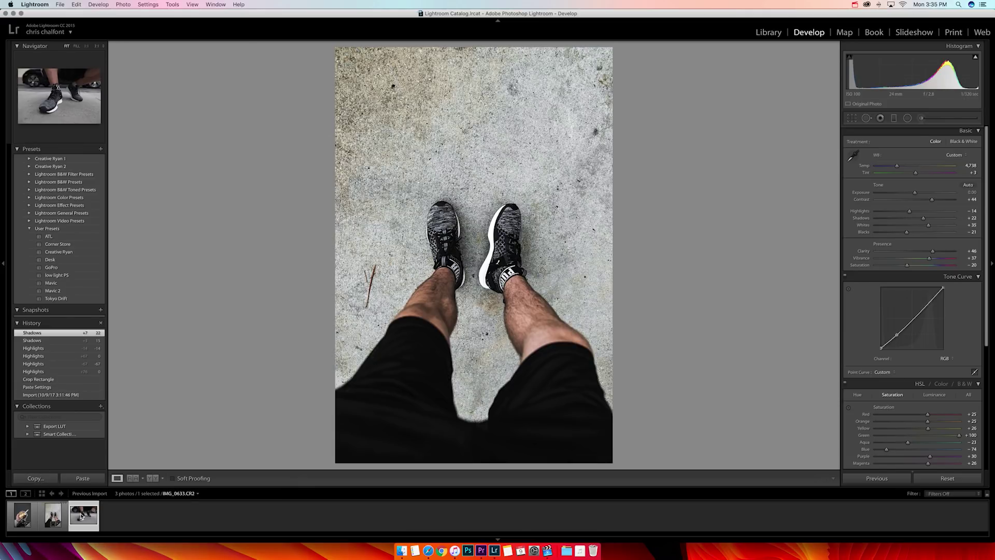
key("Left")
key("Left")
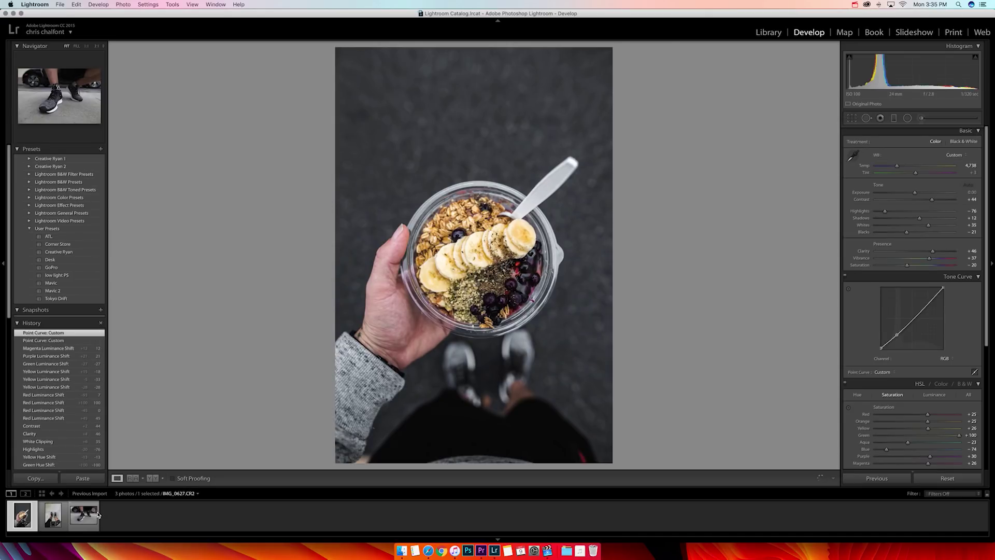
Step: Copy the standing feet photo's develop settings, paste them onto the shoe close-up and compare the two
key("Right")
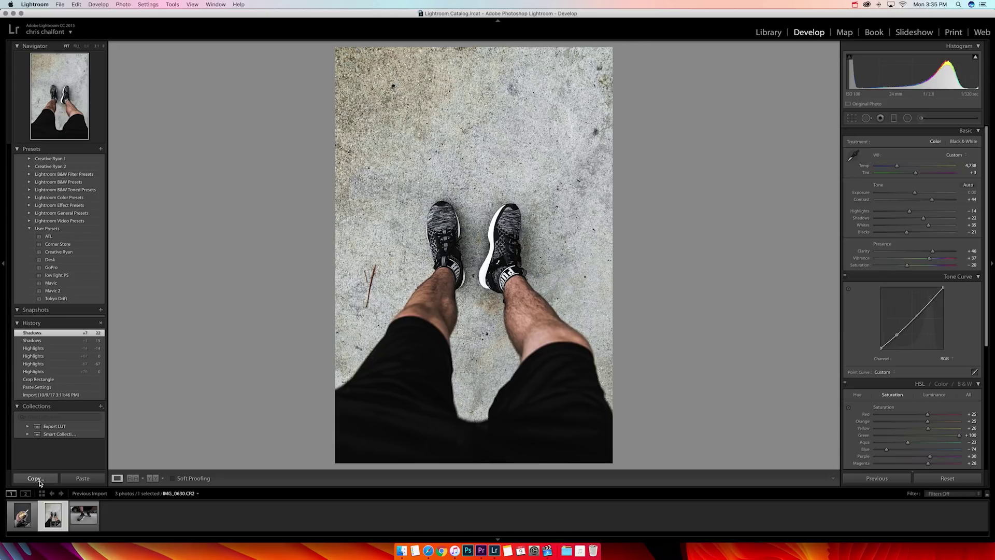
left_click(34, 478)
key("Return")
left_click(88, 514)
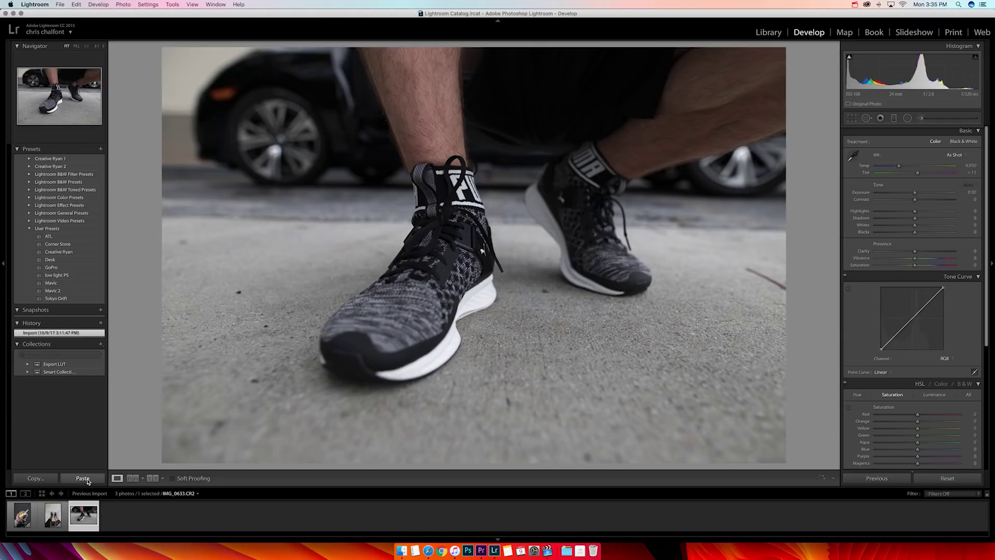
left_click(86, 480)
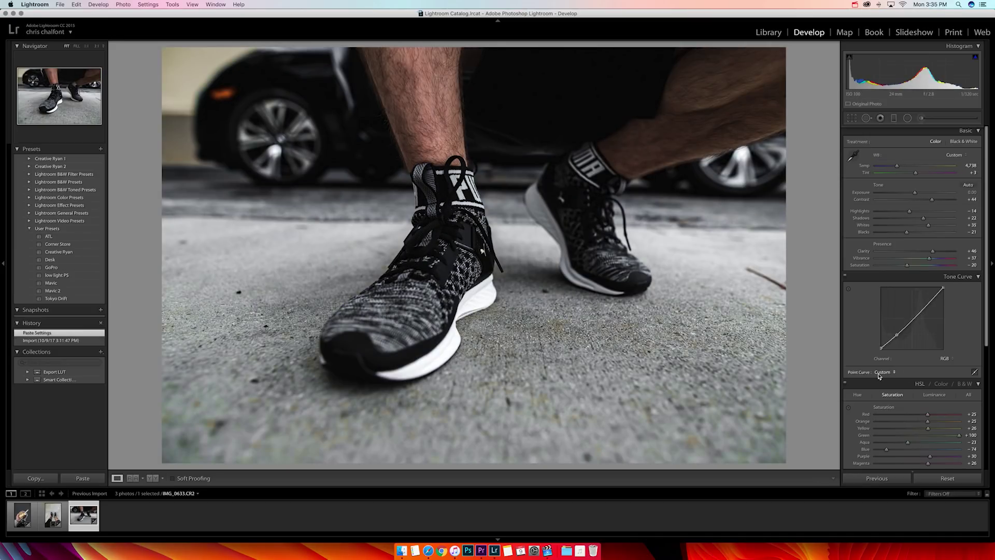
key("Left")
key("Right")
Step: Straighten the shoe close-up with a crop angle of -0.44
left_click(152, 4)
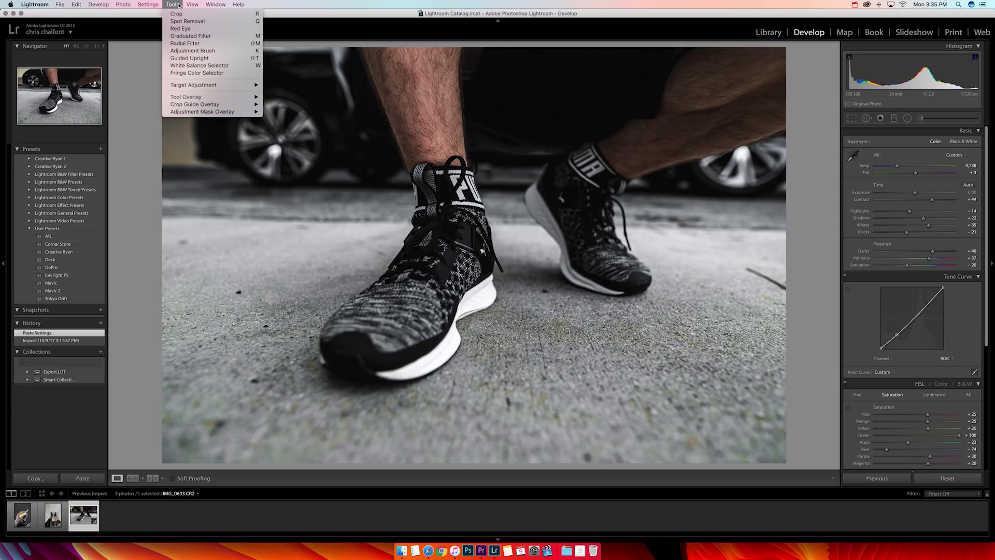
left_click(570, 129)
key("r")
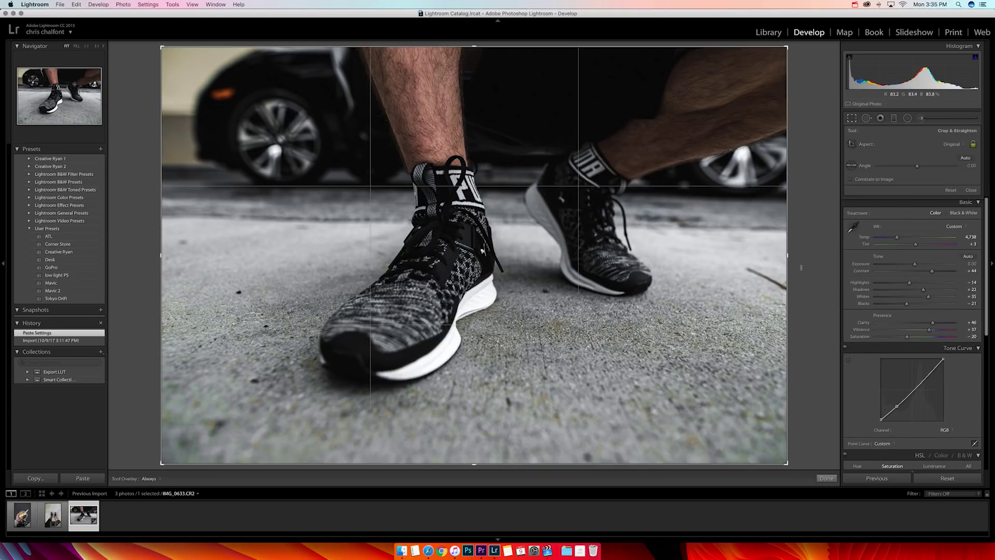
left_click_drag(805, 256, 806, 253)
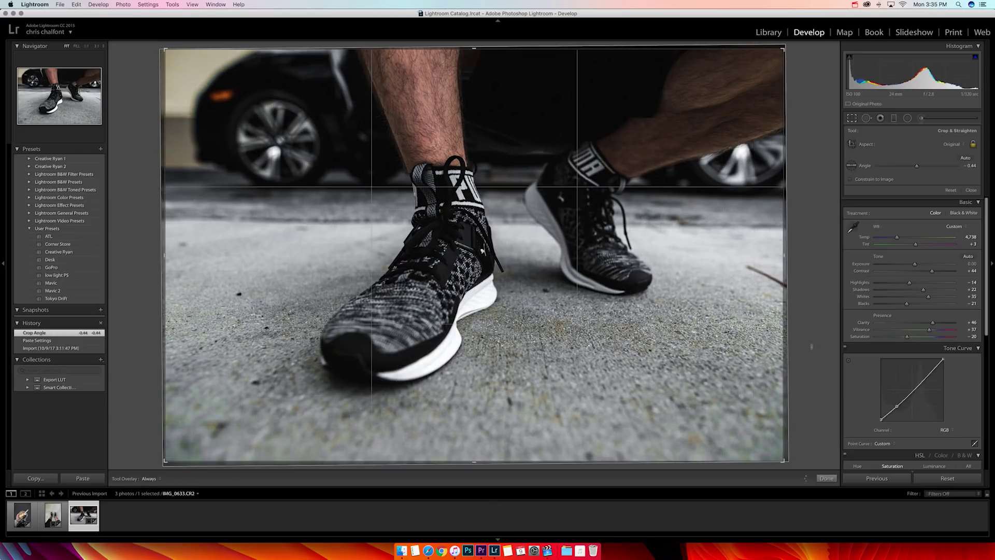
left_click(827, 479)
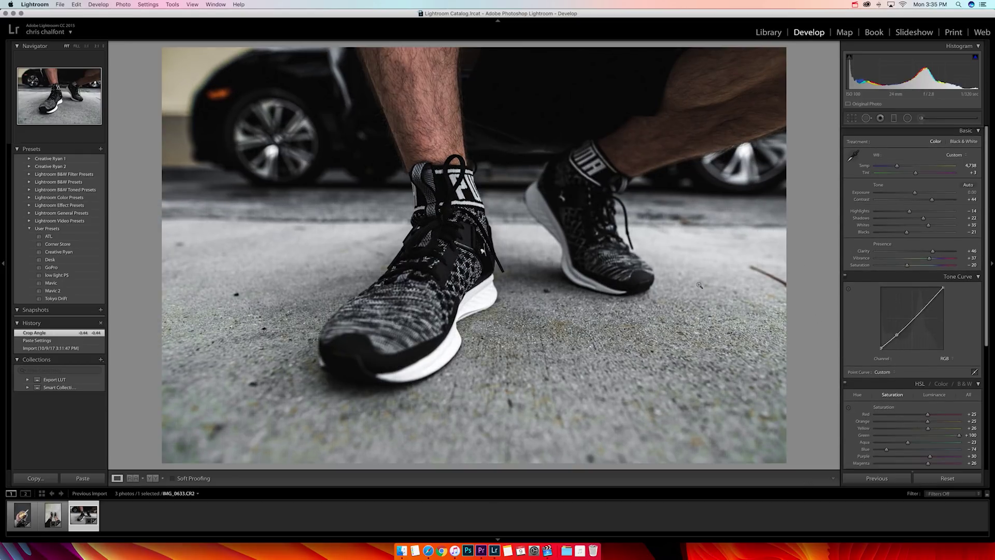
Step: Flip back and forth through the three edited photos to check that their look is consistent
scroll(865, 314, "down", 5)
scroll(865, 313, "up", 5)
left_click(53, 515)
left_click(22, 515)
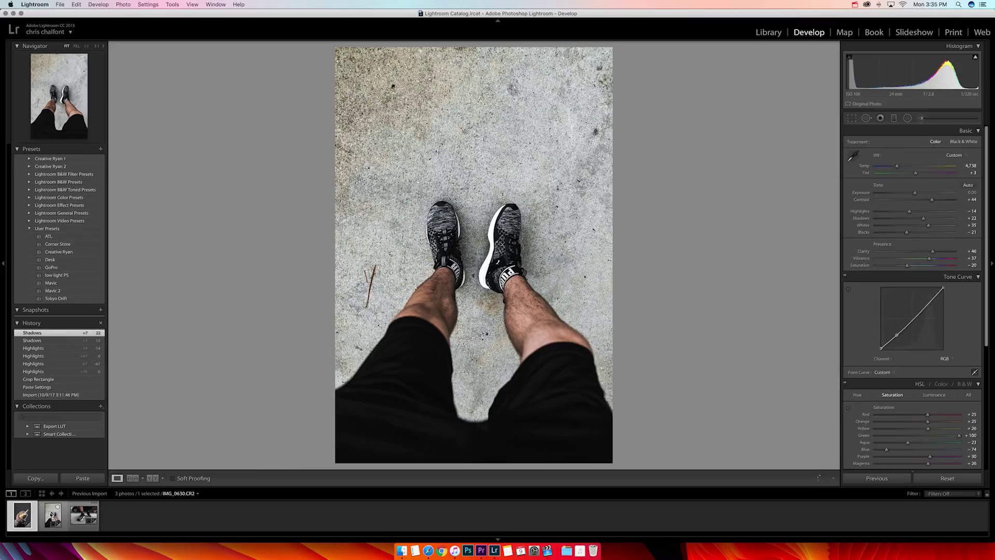
key("Right")
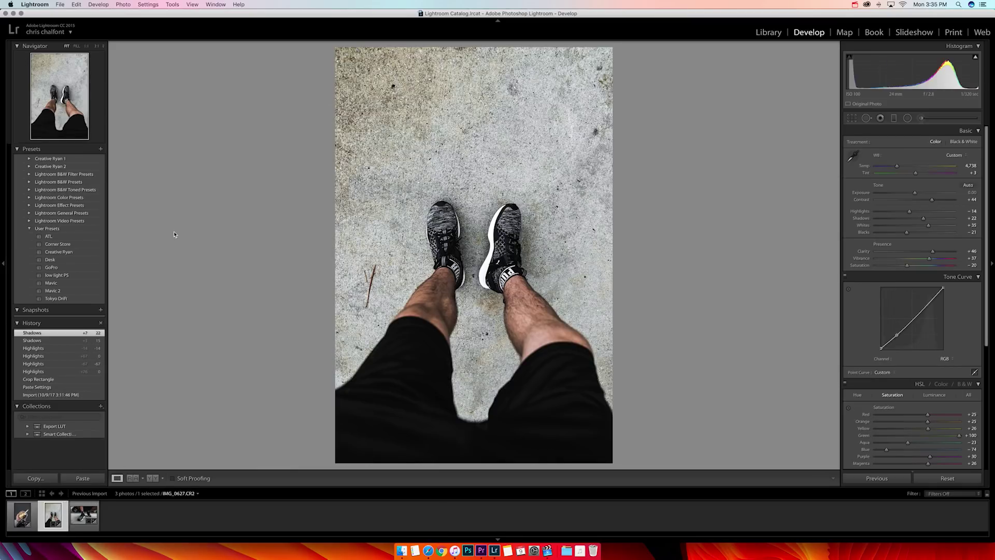
key("Right")
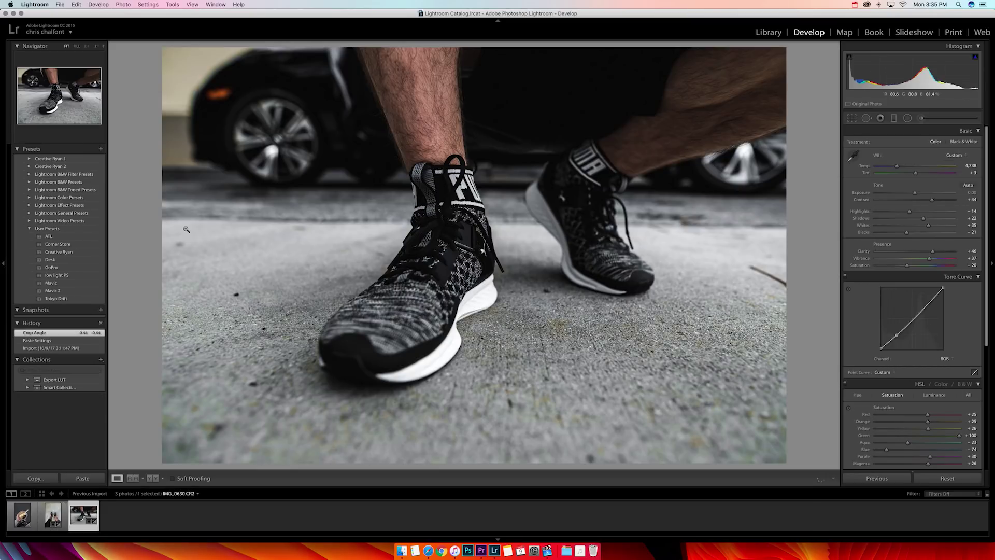
key("Left")
key("Left")
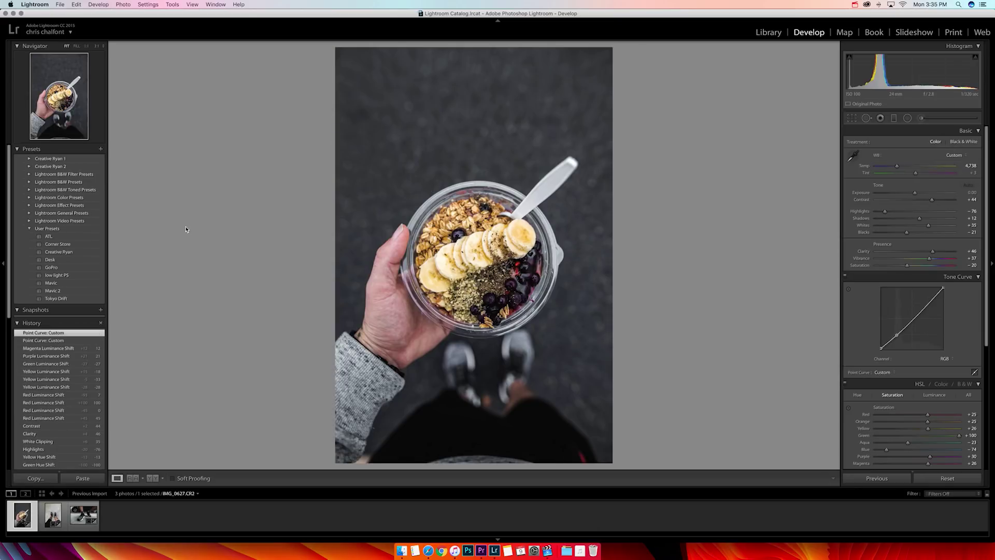
key("Right")
key("Right")
key("Left")
key("Left")
key("Right")
key("Right")
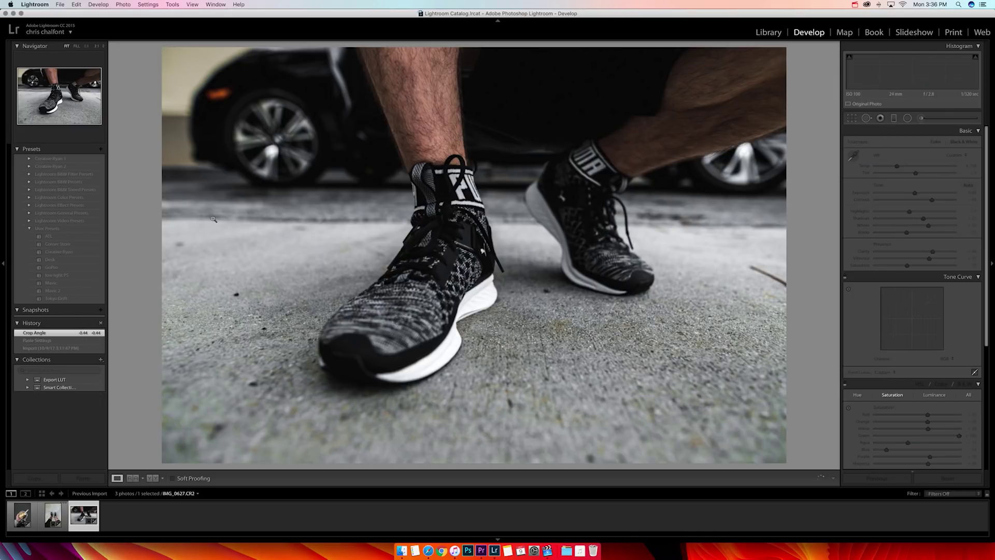
Step: Lower the shoe close-up's yellow saturation to -100 and try out the blue saturation range, ending at -73
left_click_drag(927, 428, 959, 429)
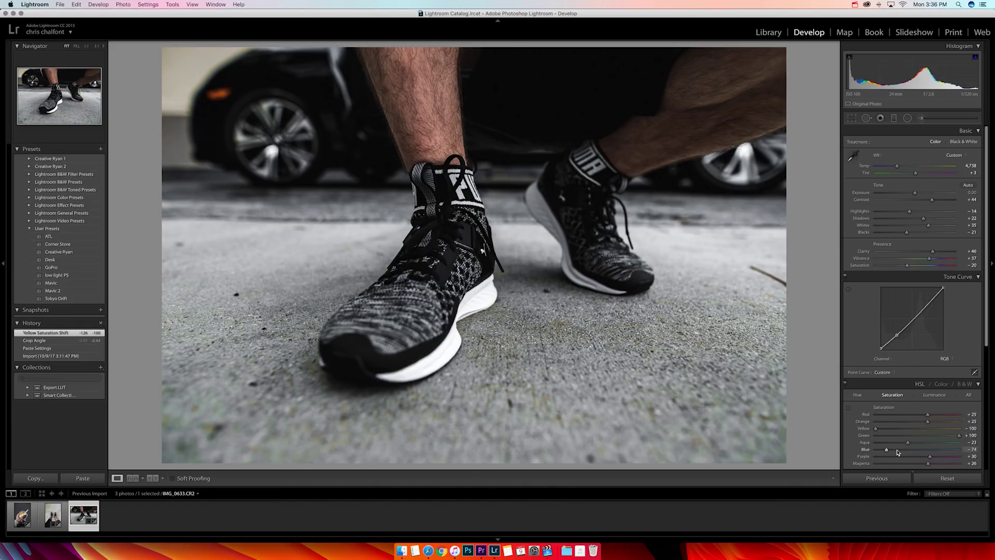
left_click_drag(887, 449, 959, 449)
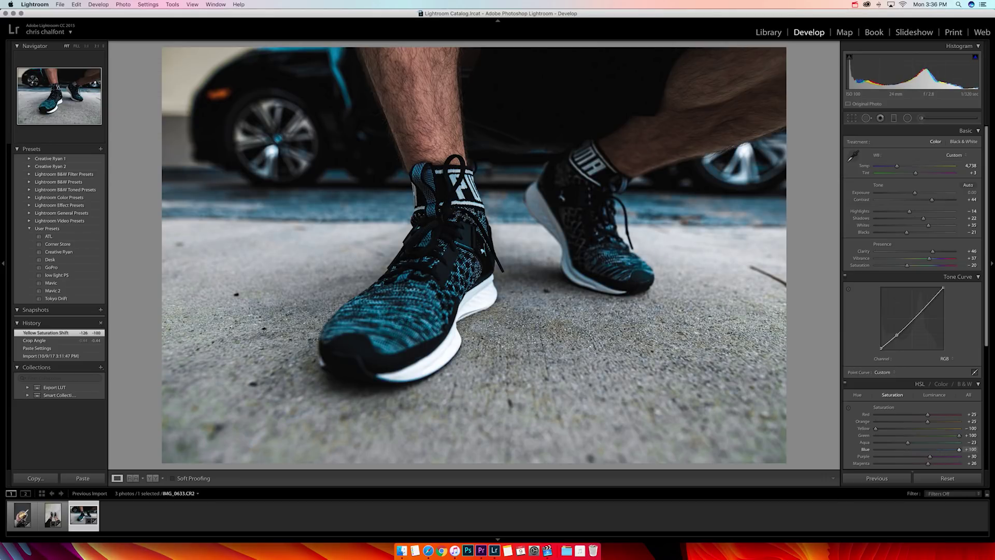
left_click_drag(941, 454, 920, 455)
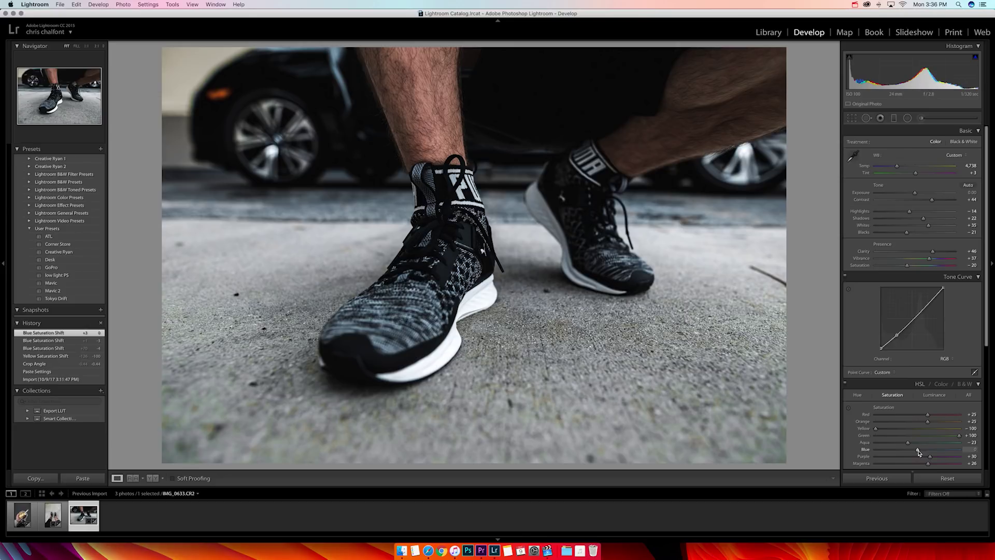
left_click_drag(919, 453, 888, 451)
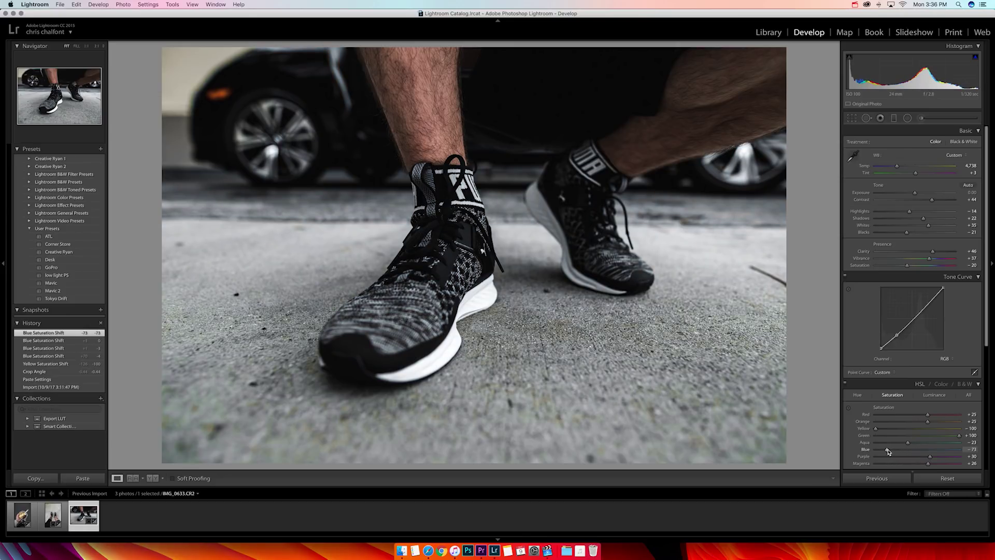
Step: Copy the shoe close-up's develop settings without the crop and paste them onto the standing feet photo
left_click(39, 477)
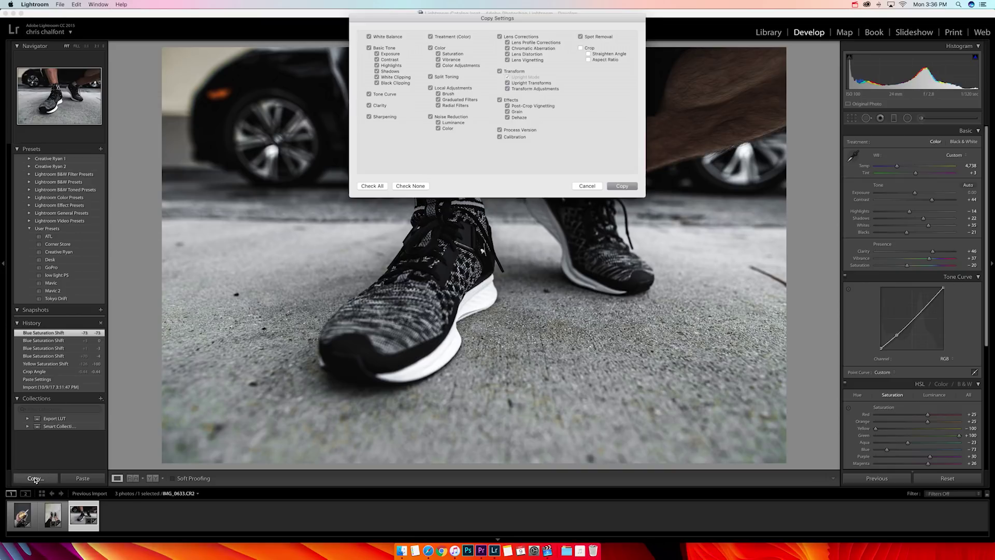
key("Return")
left_click(53, 515)
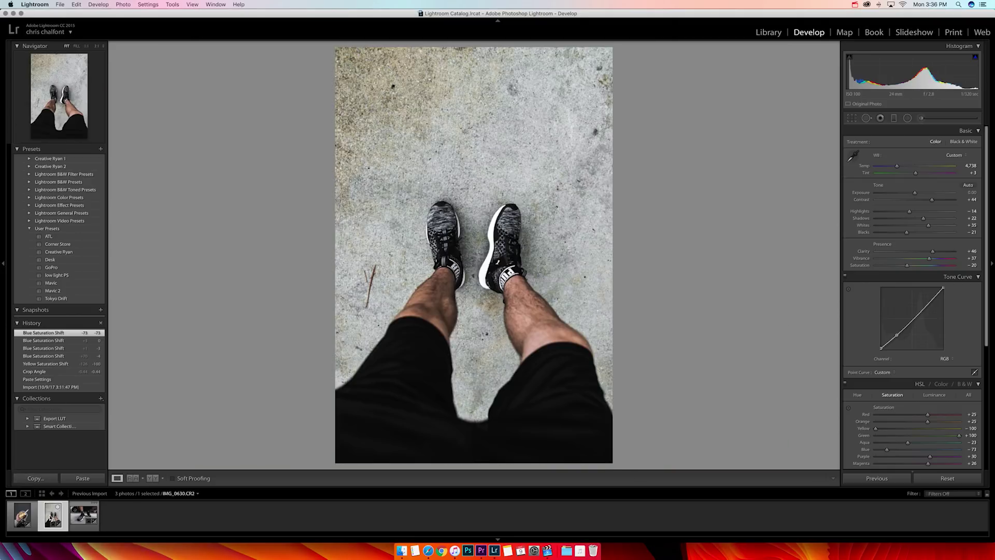
left_click(82, 478)
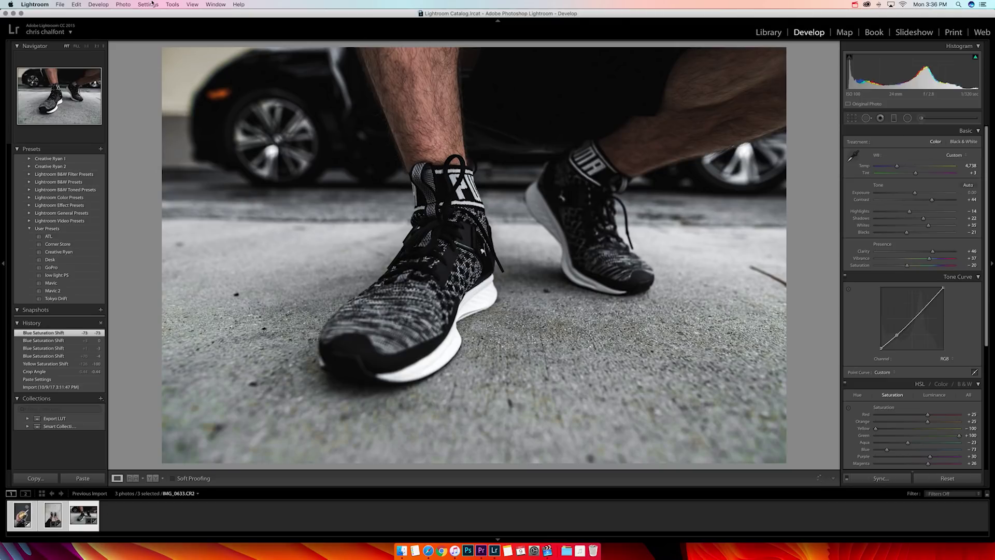
Step: Start exporting all three selected photos to the Desktop, in a subfolder named Tutorial
left_click(61, 5)
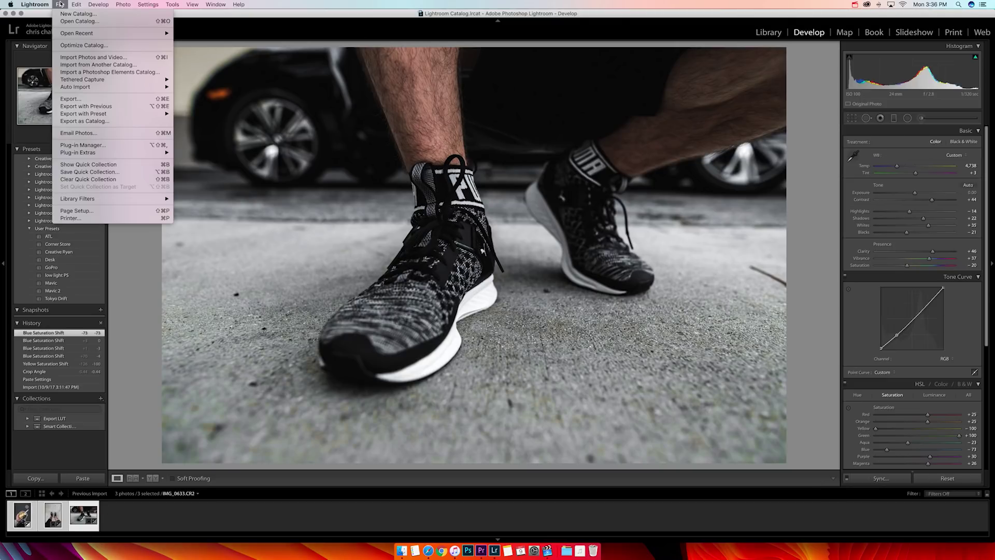
left_click(78, 99)
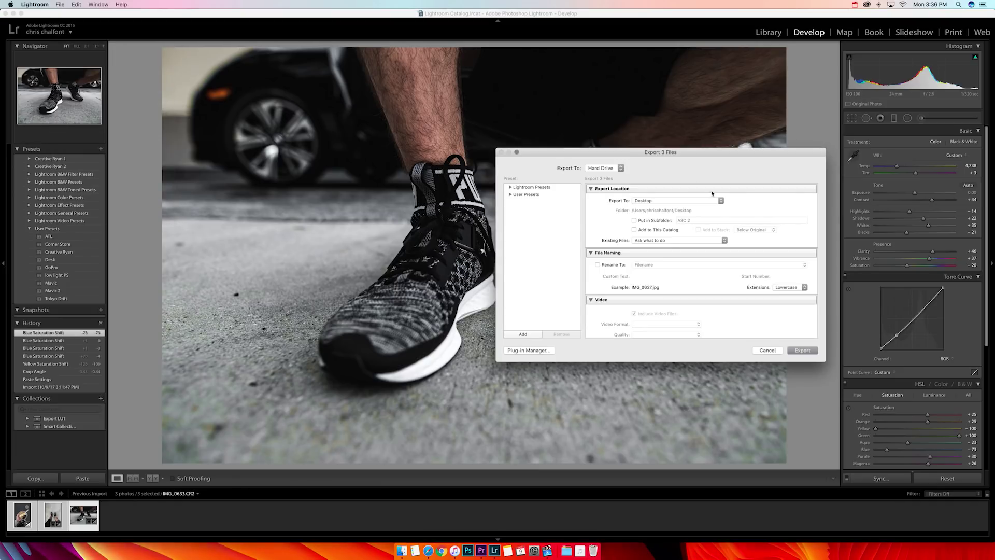
left_click(659, 201)
left_click(660, 201)
left_click(703, 221)
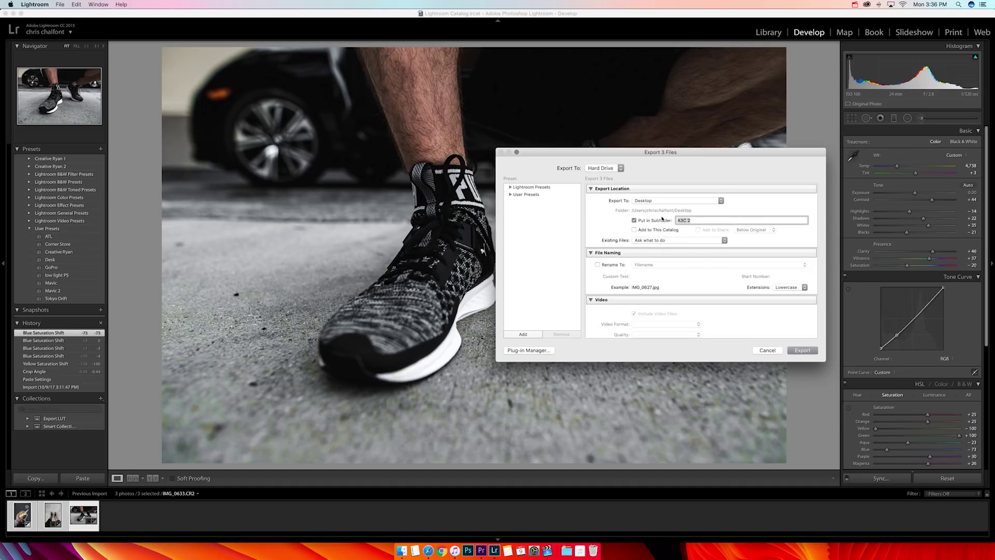
key("alt")
type("Tutorial")
Step: Set the JPEG export quality to 100, review the remaining export options and export the three photos
scroll(618, 254, "down", 5)
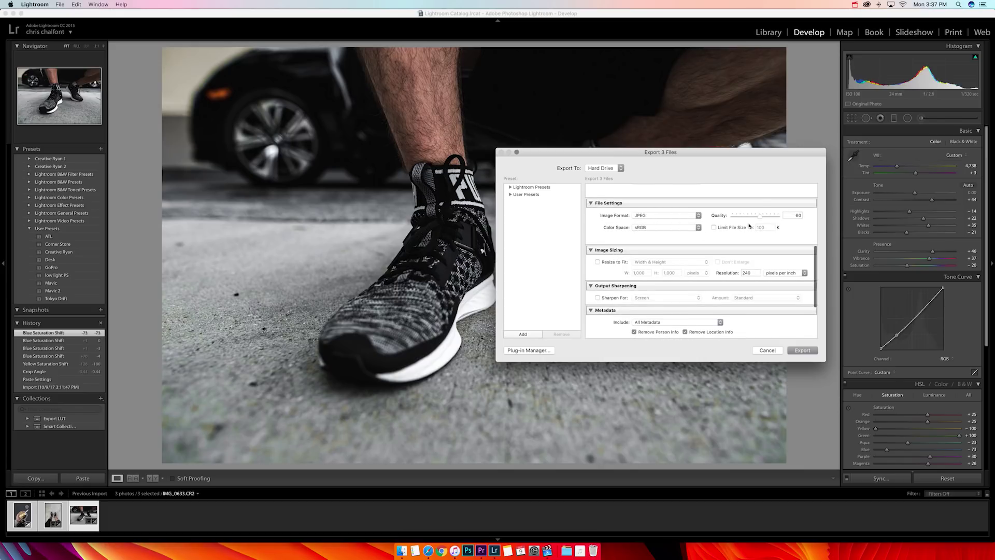
scroll(614, 244, "up", 2)
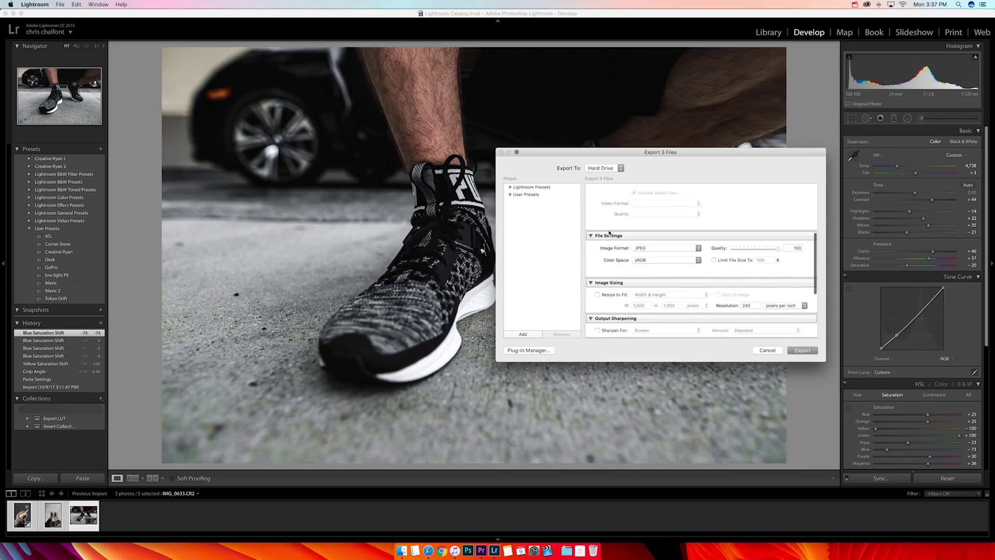
scroll(624, 265, "down", 4)
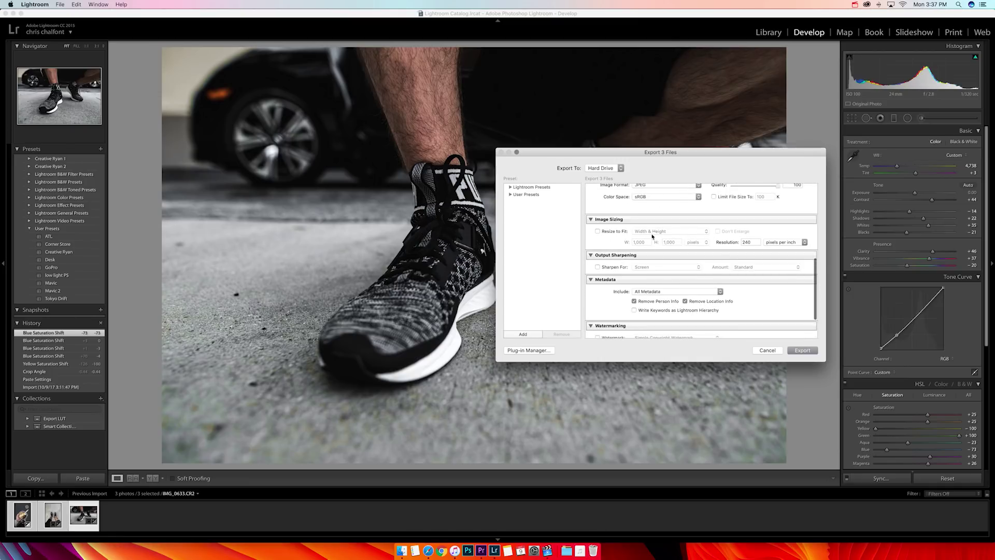
scroll(656, 233, "down", 3)
scroll(615, 253, "up", 15)
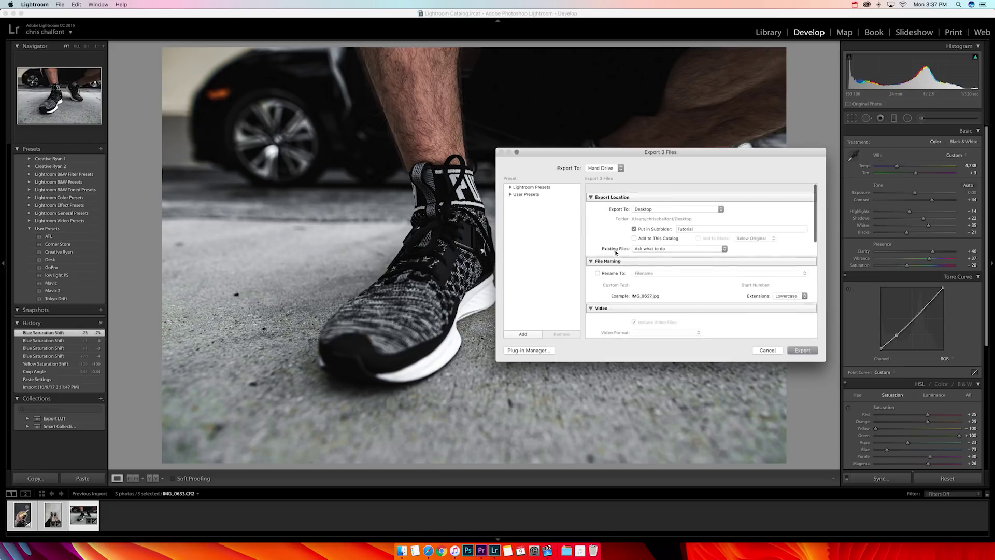
scroll(619, 251, "down", 1)
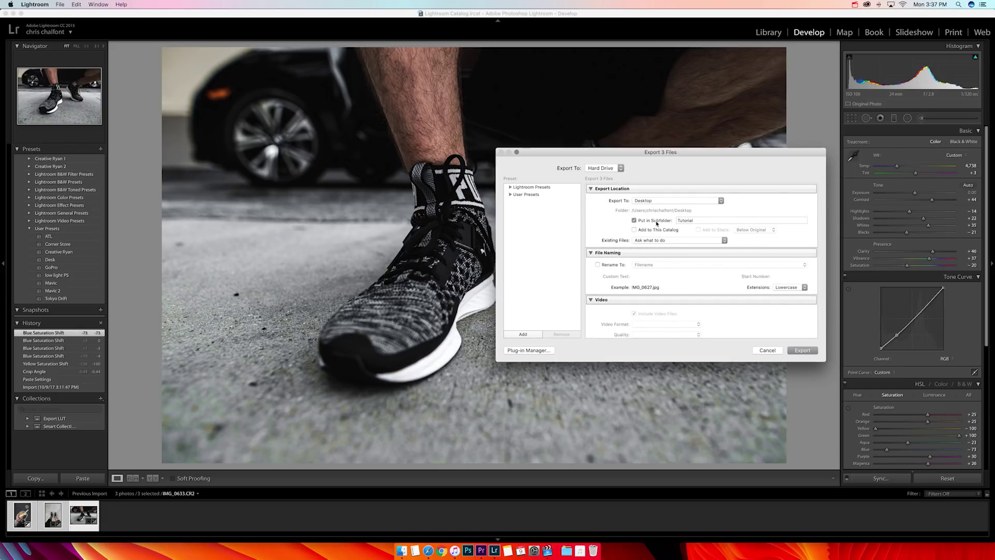
left_click(802, 351)
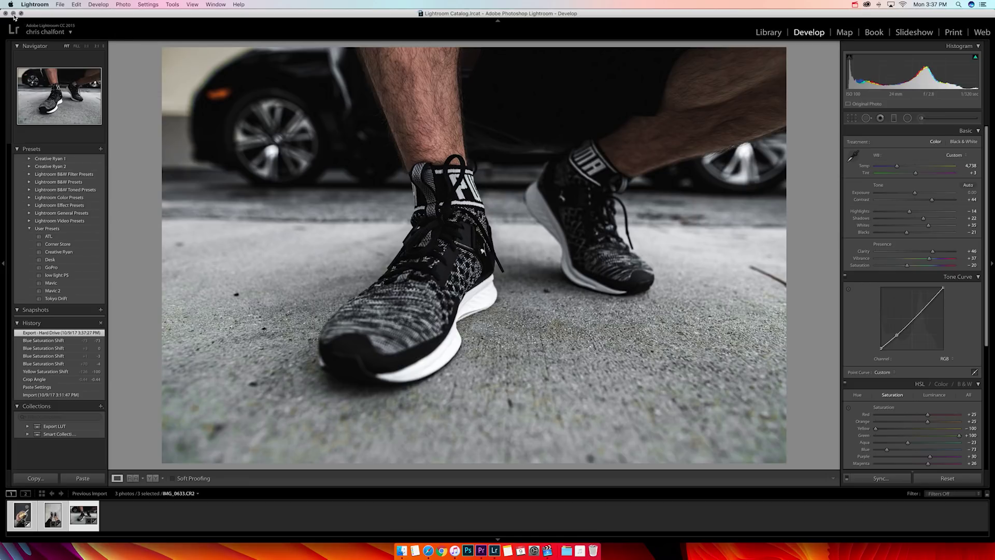
Step: Switch to Finder and send the three JPGs from the Tutorial folder to the nearby iPhone with AirDrop
left_click(13, 13)
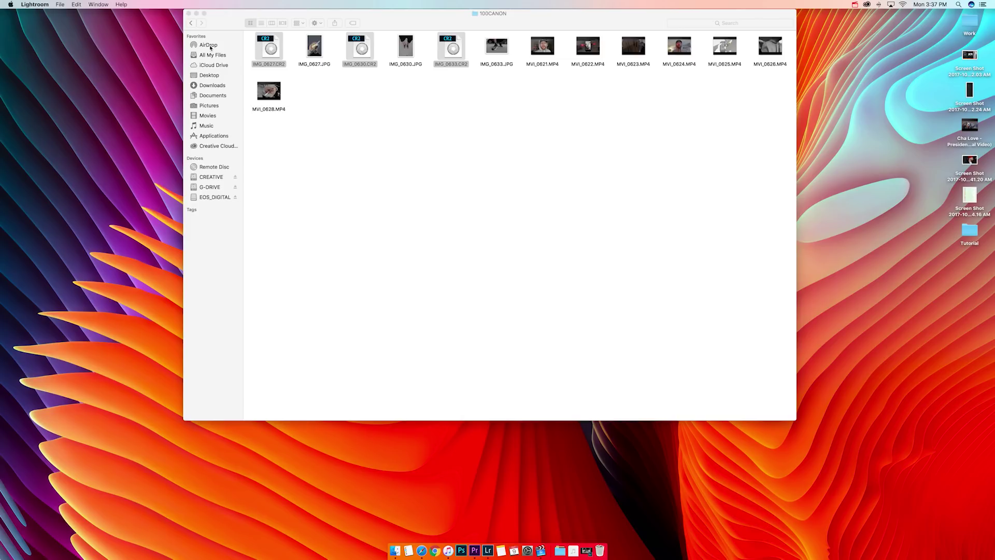
left_click(208, 46)
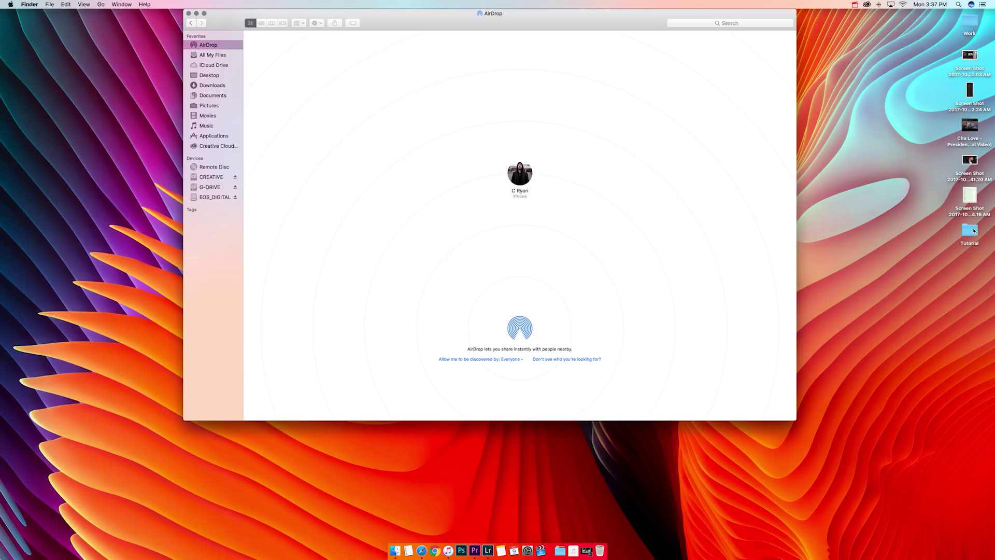
double_click(969, 231)
left_click_drag(387, 24, 518, 174)
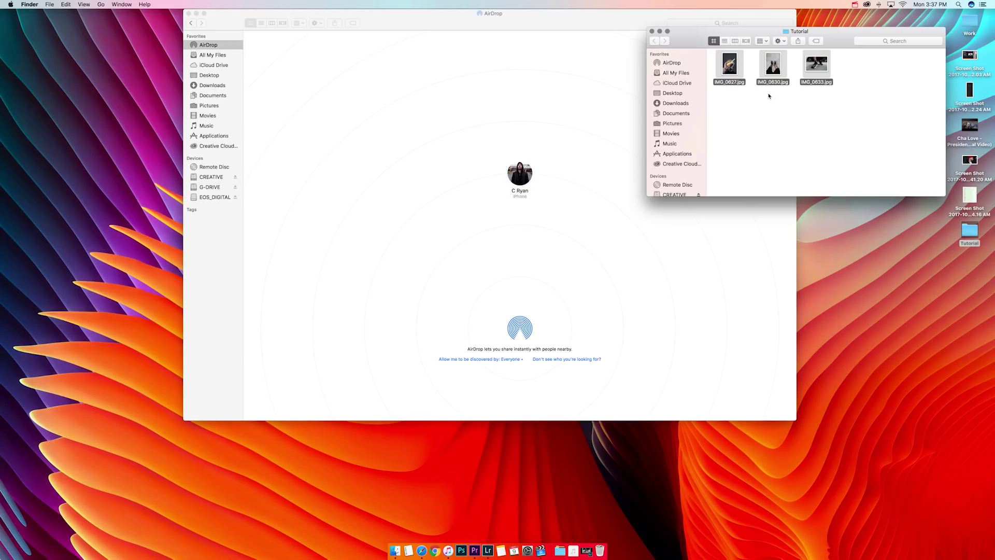
left_click(652, 31)
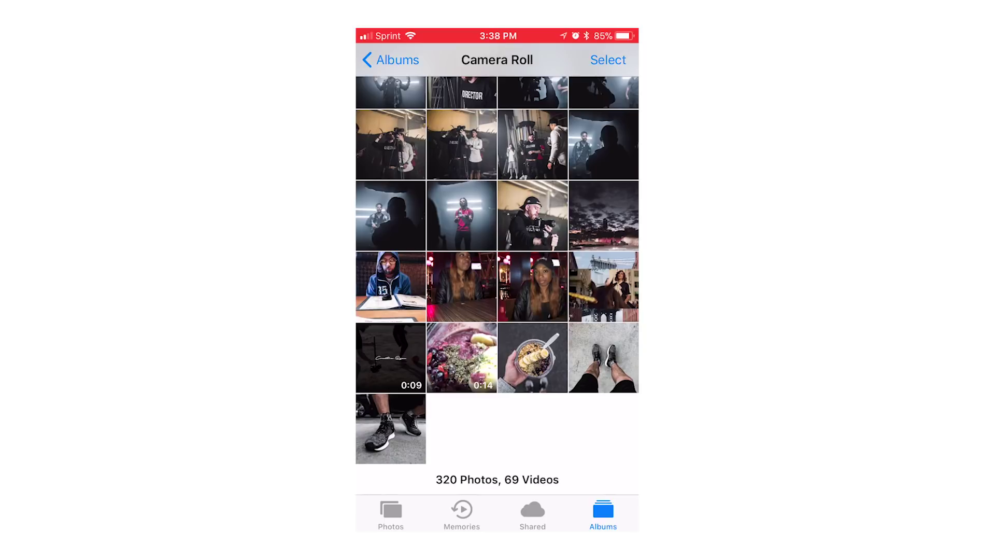
Step: View the bowl, standing feet and shoe close-up photos full size in the iPhone's Camera Roll
left_click(532, 357)
left_click_drag(570, 259, 415, 259)
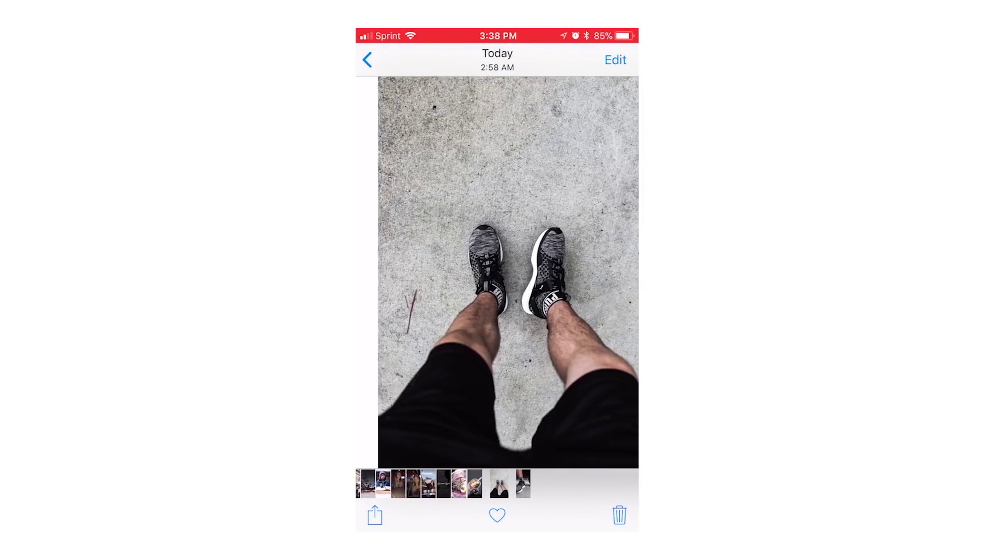
left_click_drag(570, 270, 414, 269)
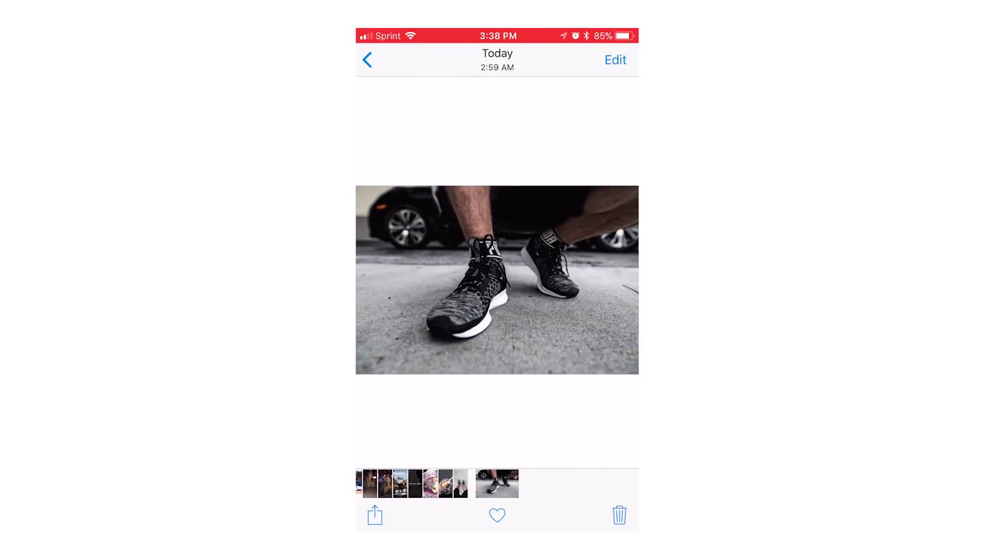
Step: Switch to Instagram on the iPhone and load the shoe close-up from the last 24 hours into a new story
key("super")
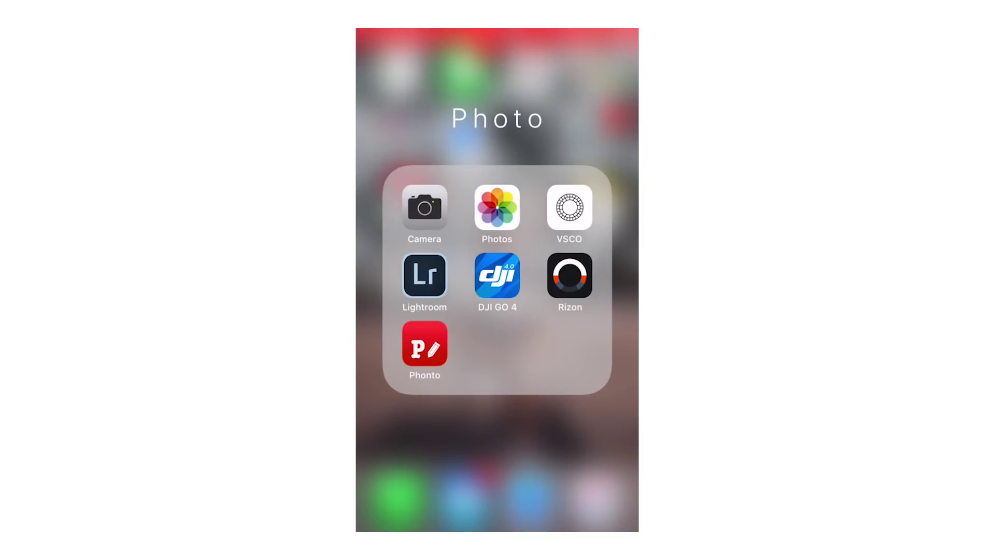
key("super")
left_click(531, 142)
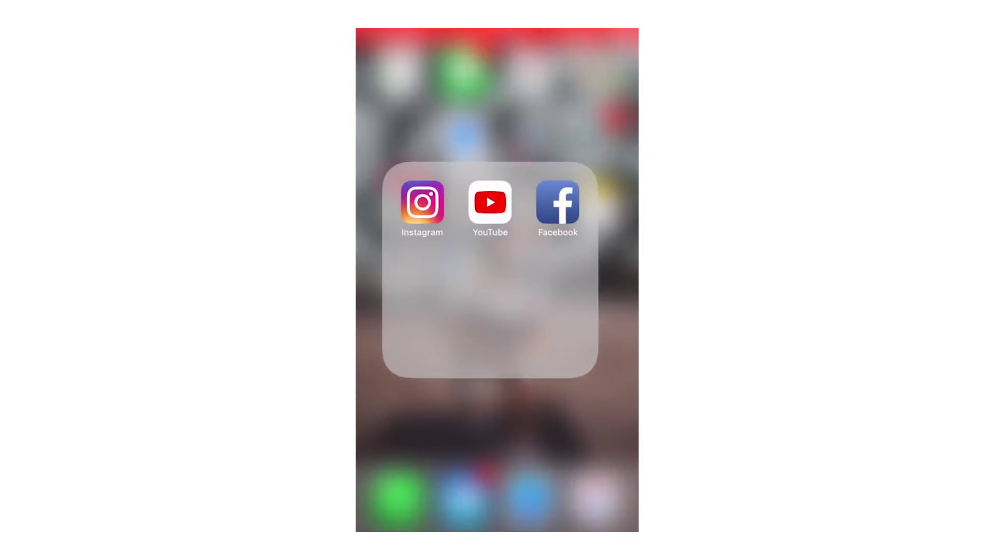
left_click(424, 207)
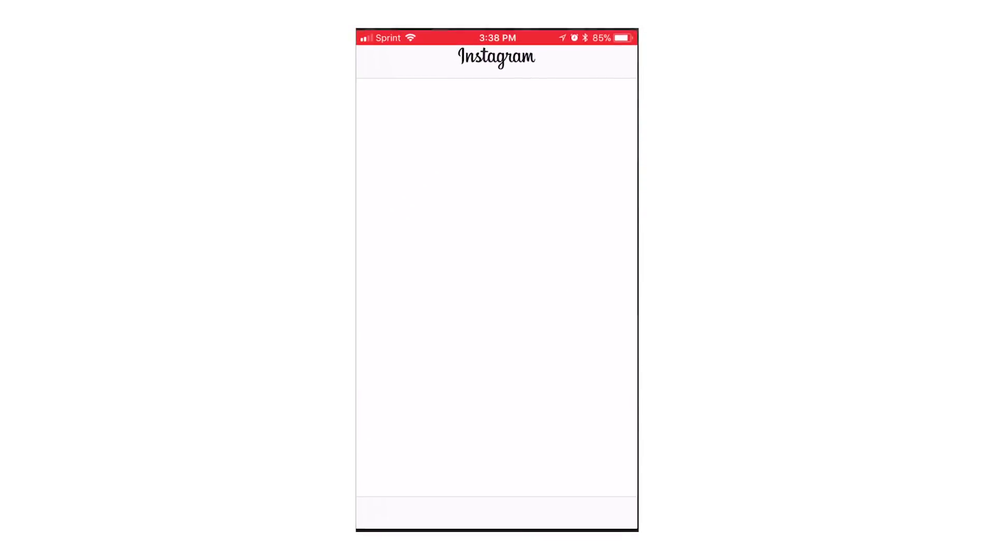
left_click_drag(440, 311, 570, 311)
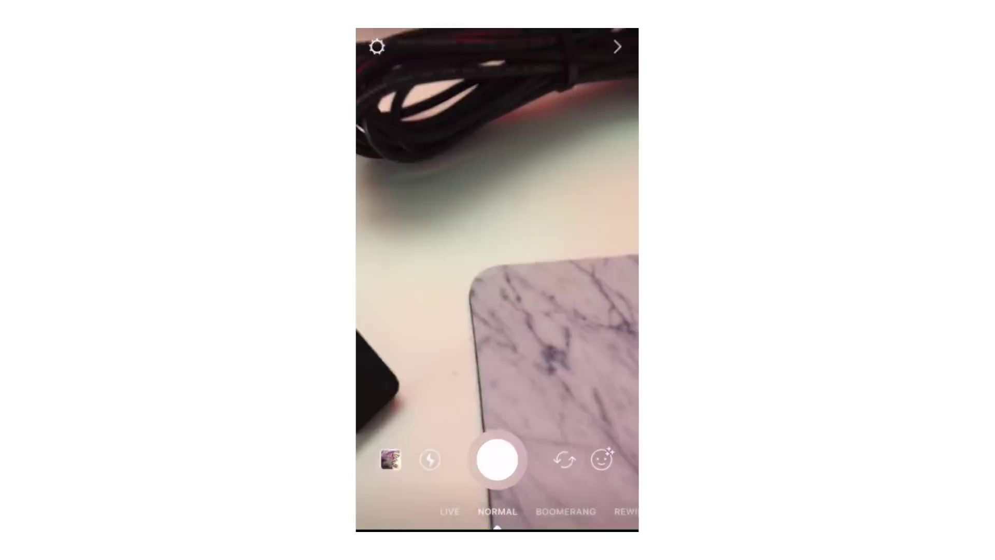
left_click_drag(497, 388, 497, 181)
left_click_drag(570, 477, 466, 477)
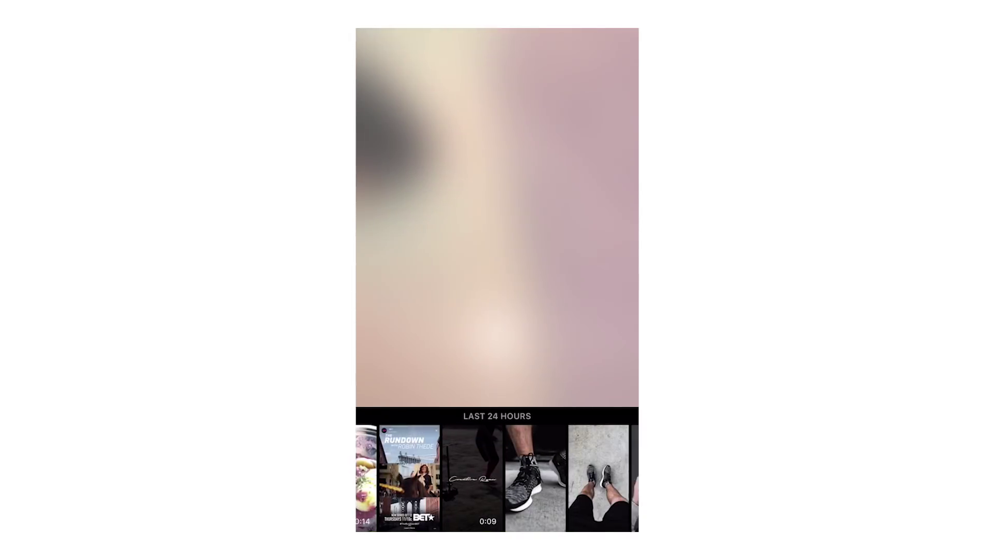
left_click(449, 477)
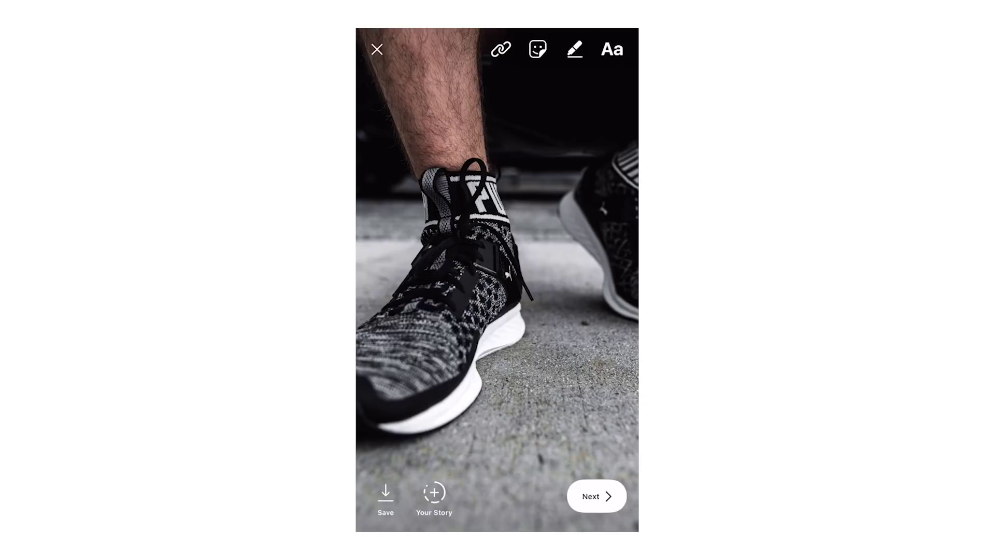
Step: Add the white caption "ABOUT TO RUN" to the story and place it on the concrete beside the shoe's sole
left_click(612, 48)
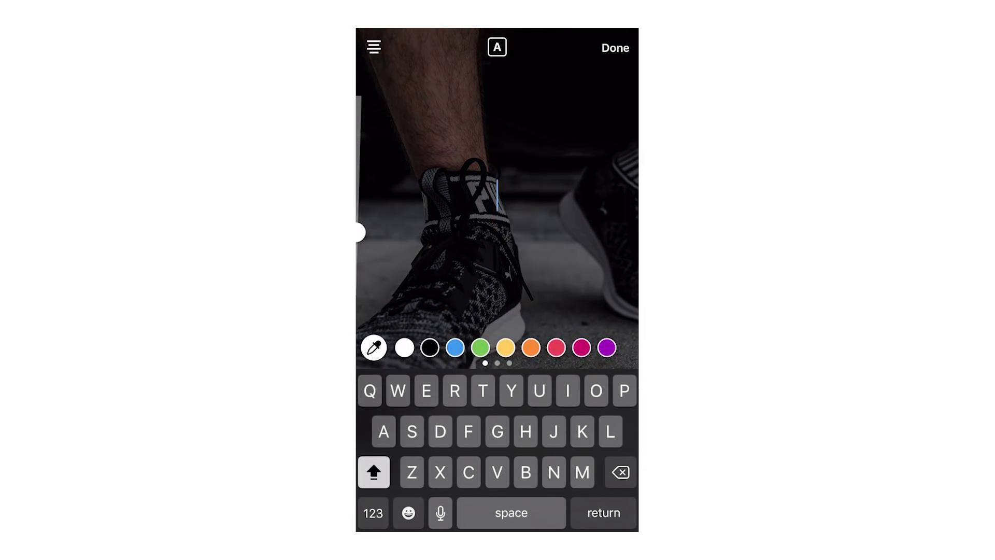
type("ABOUT TO RUN")
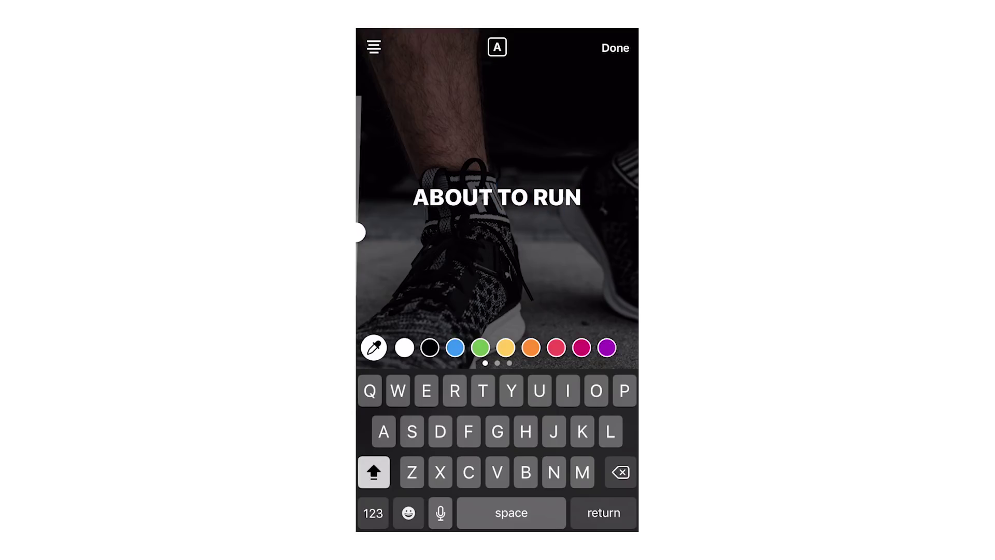
left_click_drag(560, 409, 560, 386)
Step: Draw thin pen strokes near the story caption with a reduced brush size, then discard the story draft
left_click(575, 49)
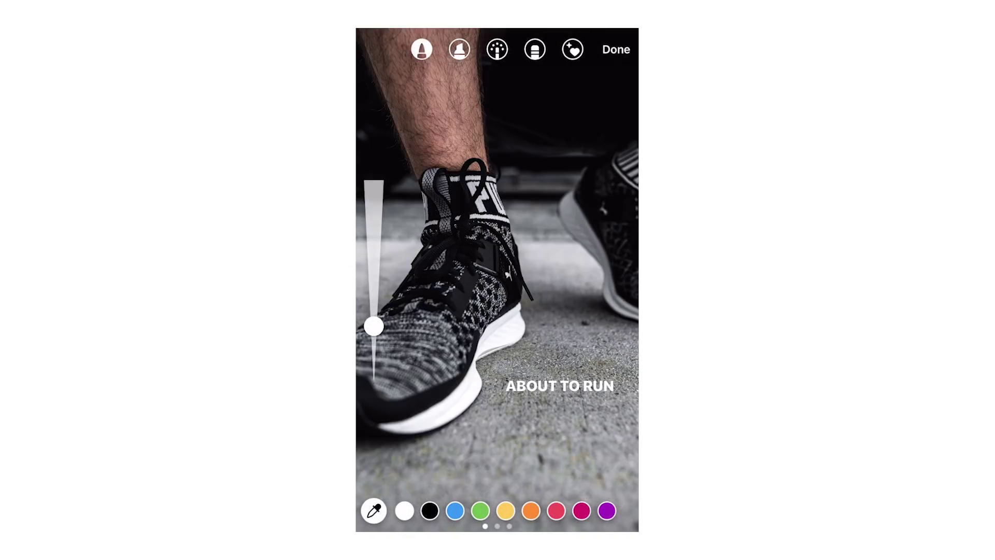
left_click_drag(373, 326, 373, 361)
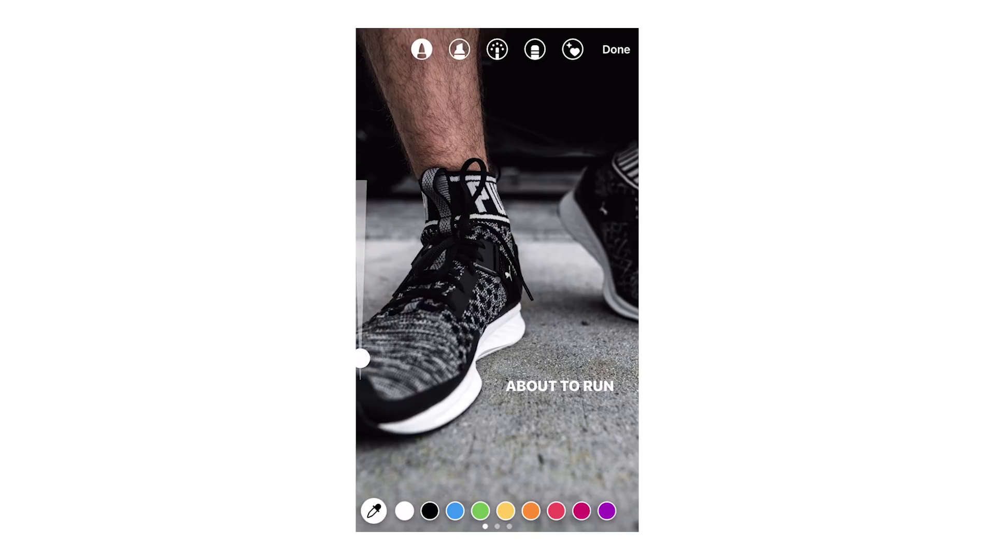
mouse_move(563, 413)
left_mouse_down()
mouse_move(482, 448)
mouse_move(503, 361)
mouse_move(571, 354)
mouse_move(575, 297)
left_mouse_up()
mouse_move(548, 329)
left_mouse_down()
mouse_move(554, 303)
mouse_move(577, 297)
left_mouse_up()
left_click(615, 50)
left_click(377, 50)
left_click(445, 316)
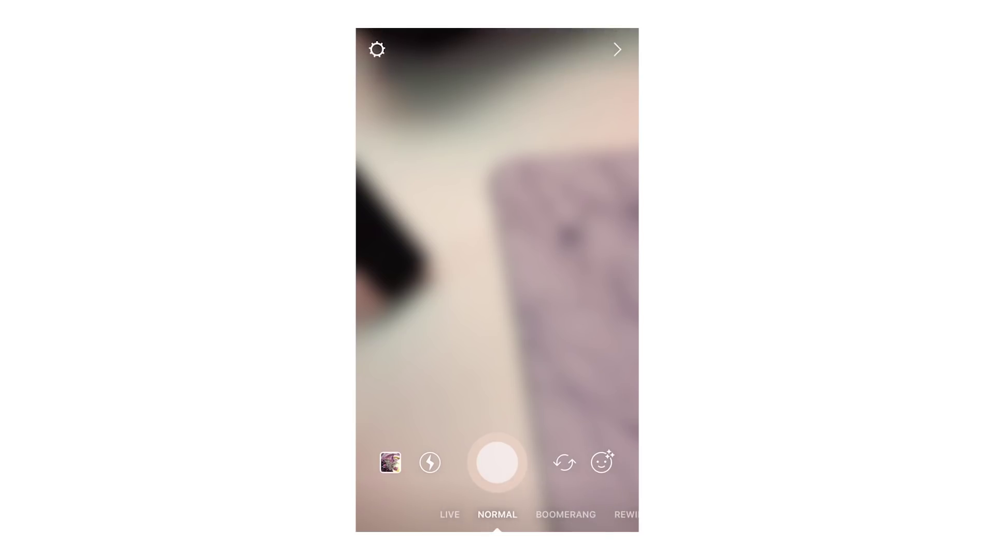
Step: Preview the standing feet photo and the bowl photo as Instagram stories
left_click_drag(497, 440, 498, 259)
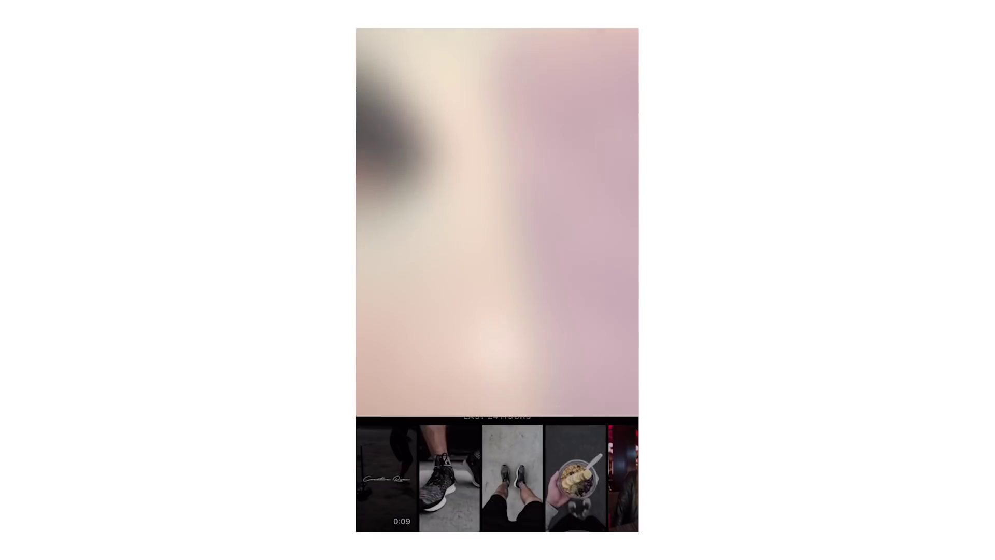
left_click(512, 480)
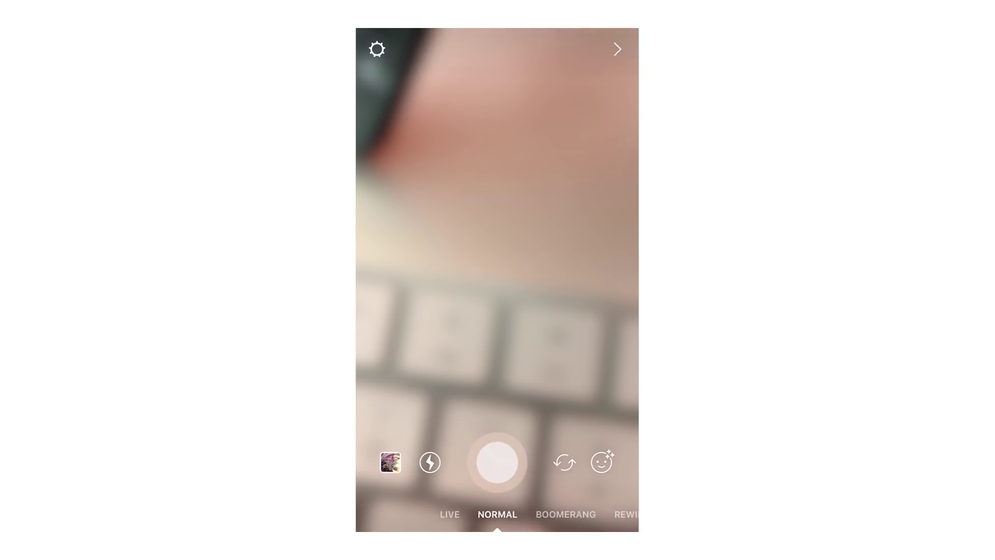
left_click_drag(497, 441, 497, 259)
left_click(575, 477)
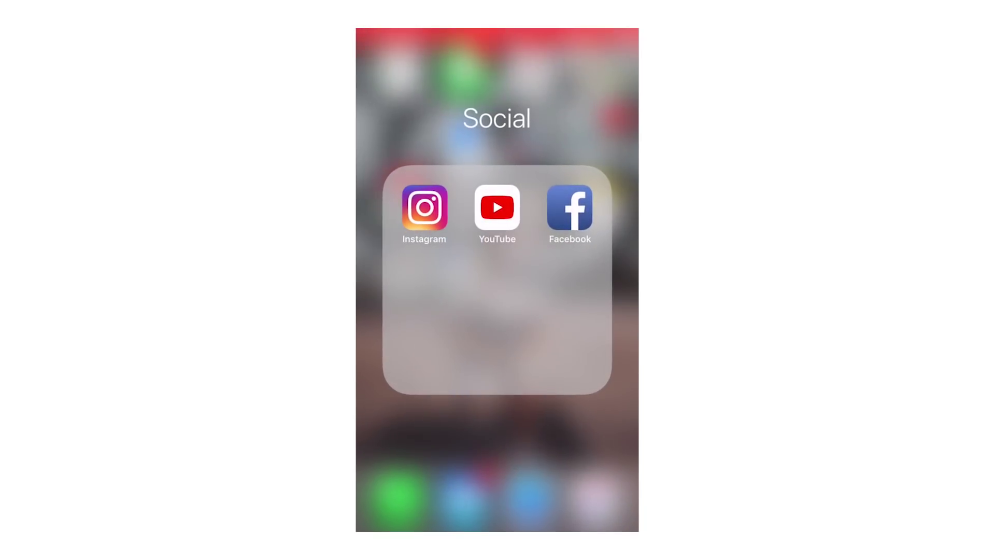
Step: Leave Instagram and open the Camera Roll album in the iPhone's Photos app
left_click(497, 451)
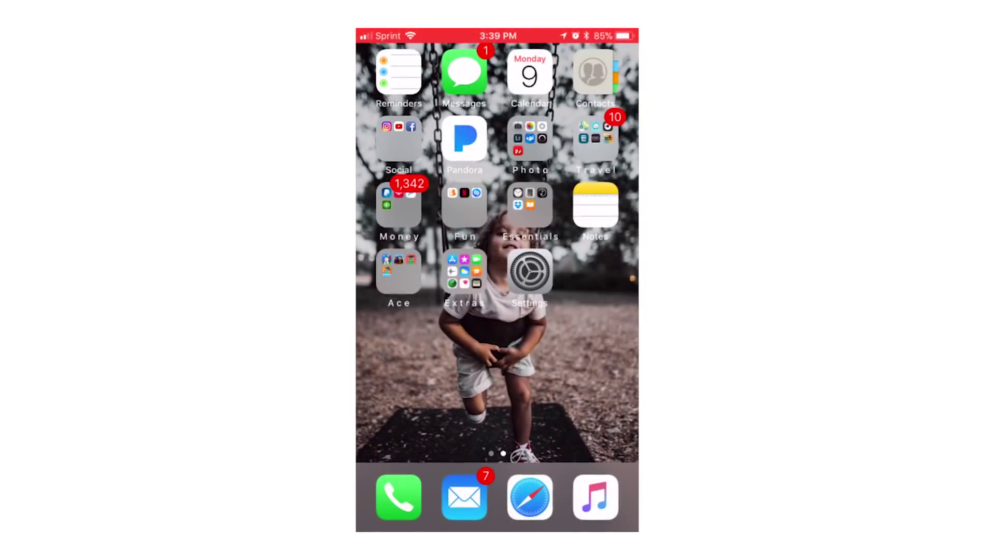
left_click(533, 138)
left_click(497, 208)
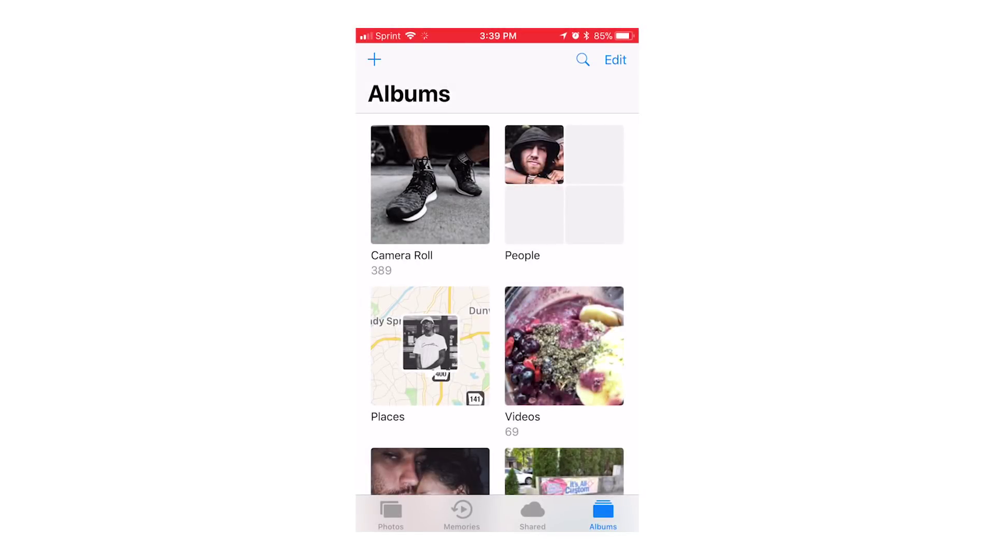
left_click(430, 184)
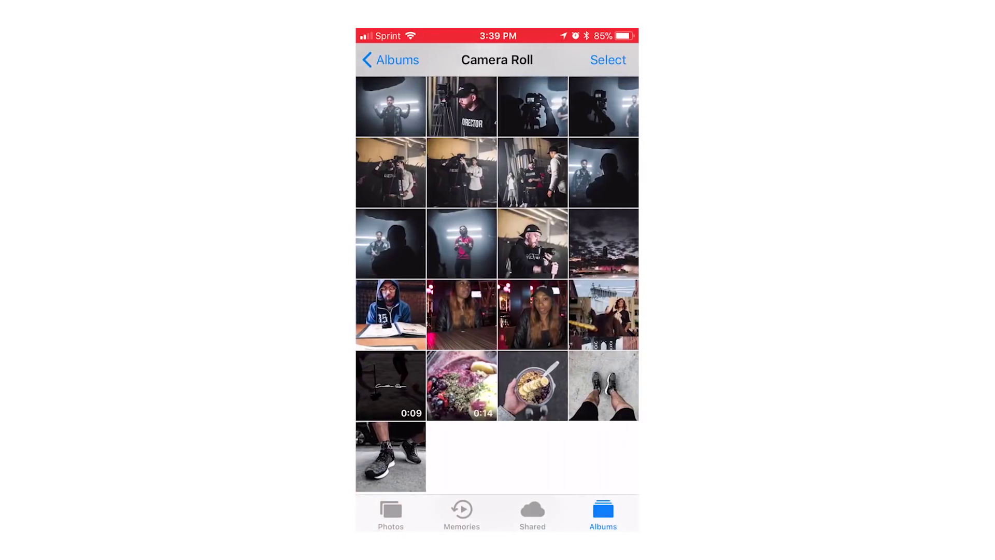